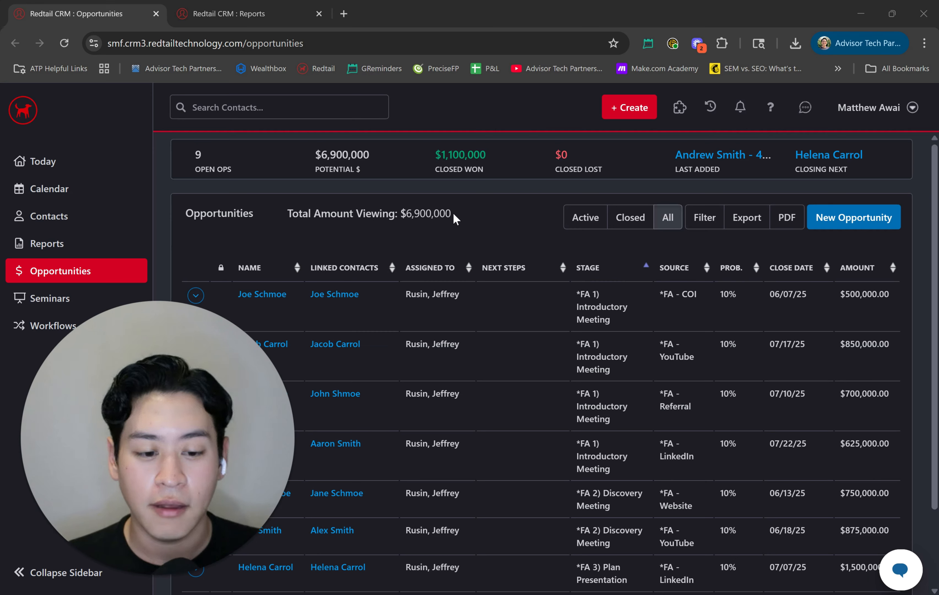
# Review the opportunities list and check which stages are selected in the Opportunity Stage filter, leaving the filter as it is
pyautogui.scroll(-2, 453, 215)
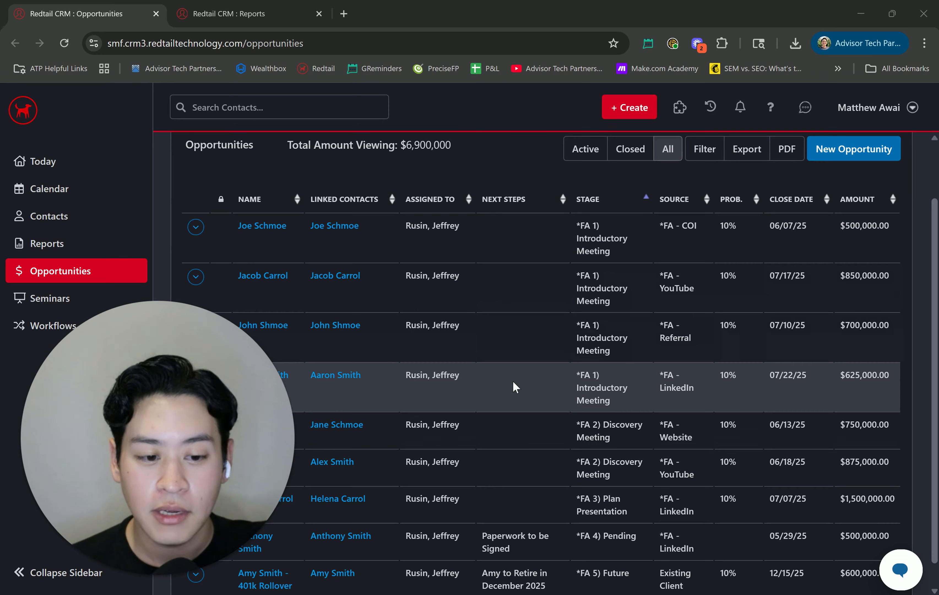
pyautogui.scroll(-1, 513, 380)
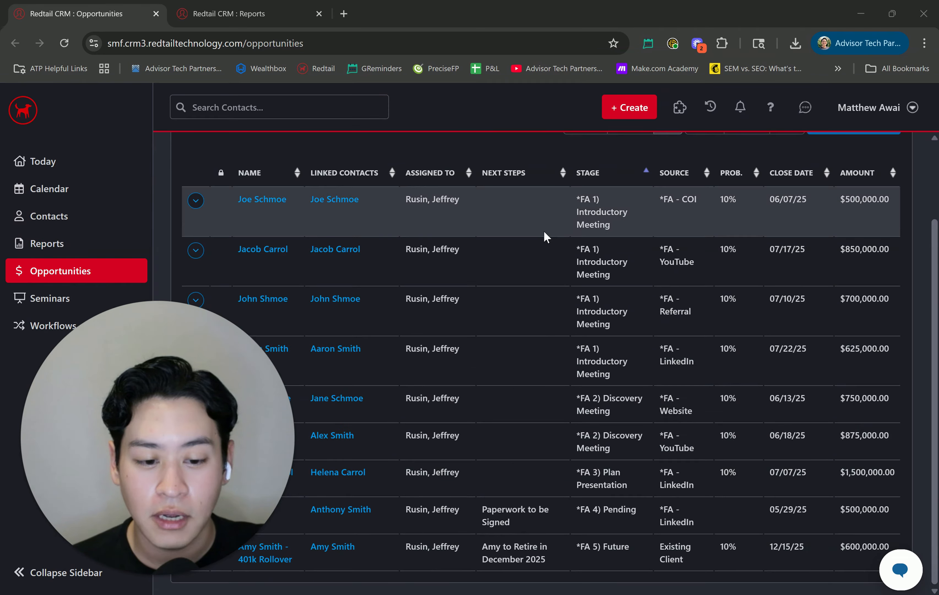
pyautogui.scroll(3, 600, 293)
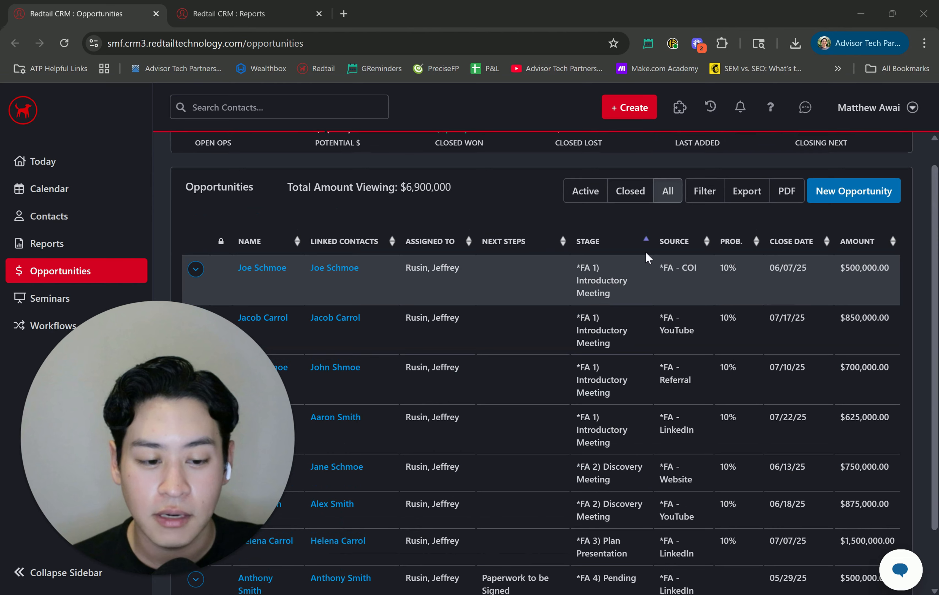
pyautogui.click(702, 191)
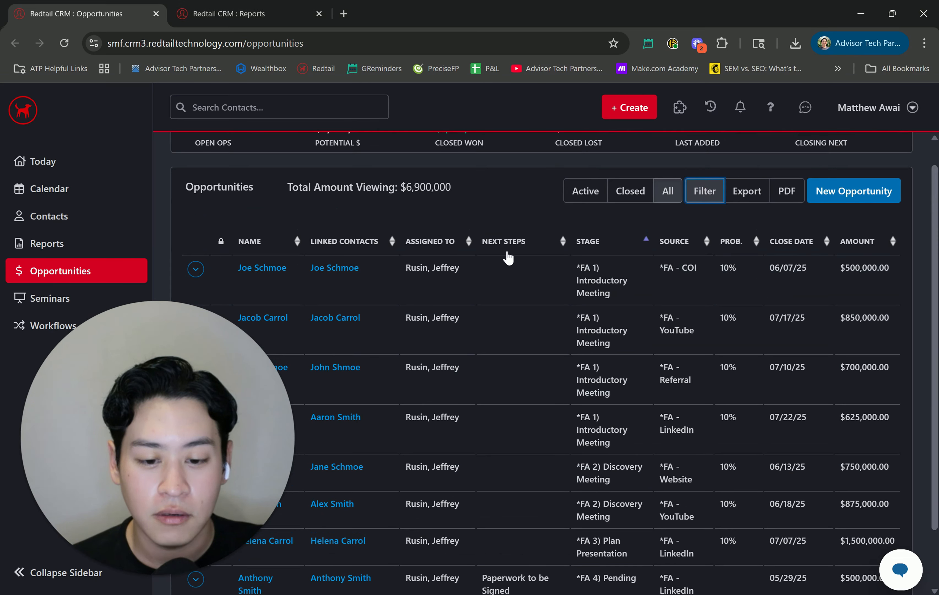
pyautogui.click(405, 229)
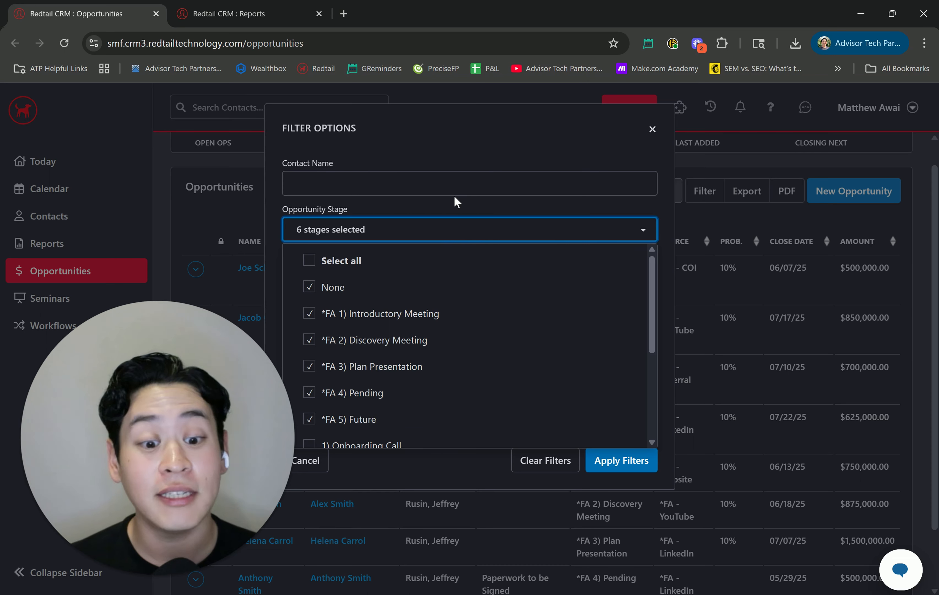
pyautogui.click(653, 129)
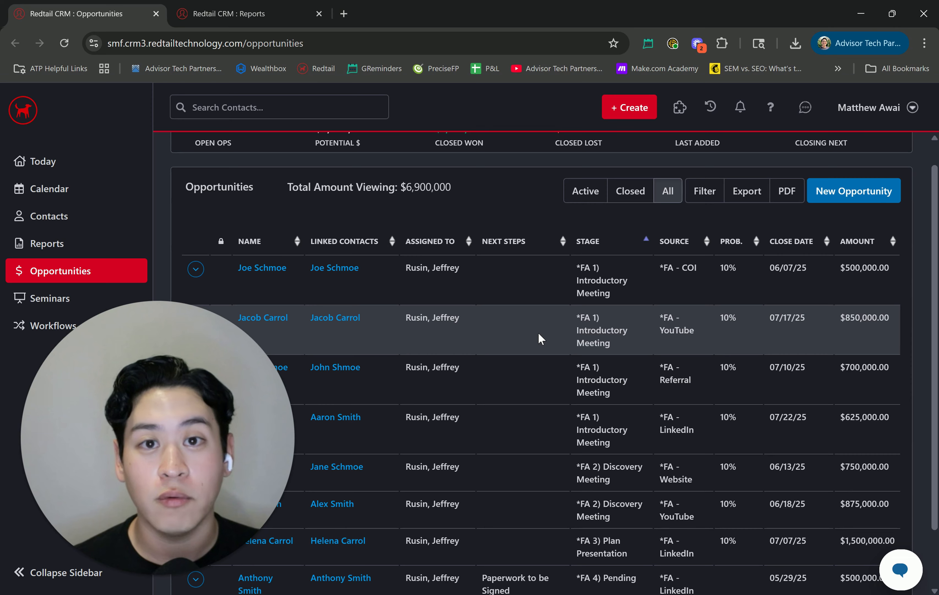
# Look through the opportunities by stage down to the last row, and examine the remaining stage choices in the filter options
pyautogui.scroll(-2, 539, 335)
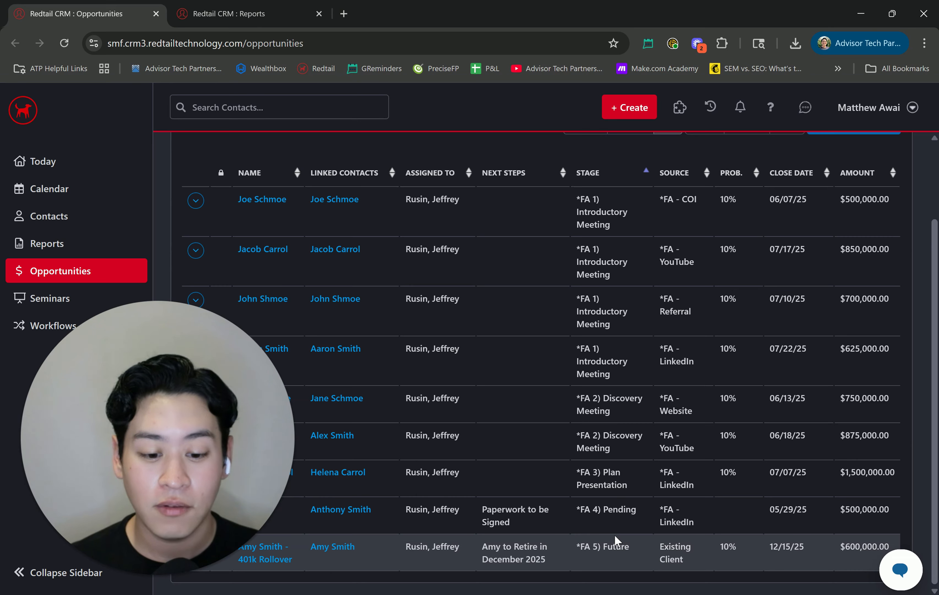
pyautogui.scroll(3, 565, 565)
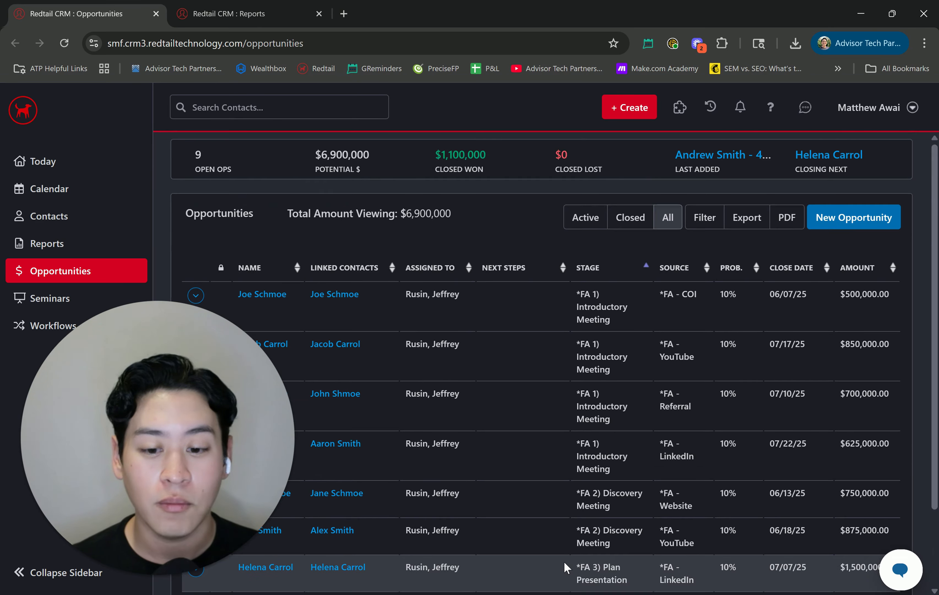
pyautogui.scroll(-3, 564, 560)
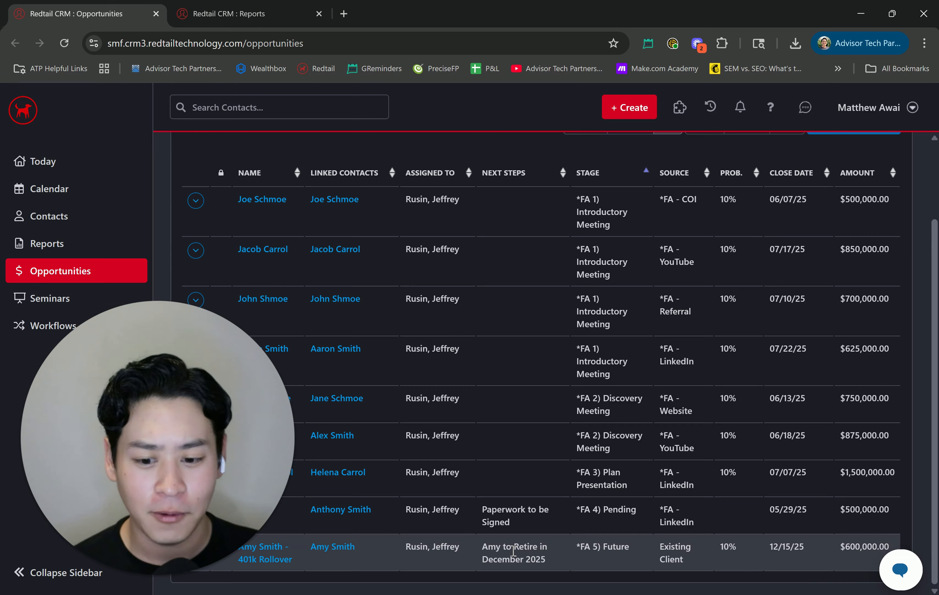
pyautogui.scroll(3, 562, 504)
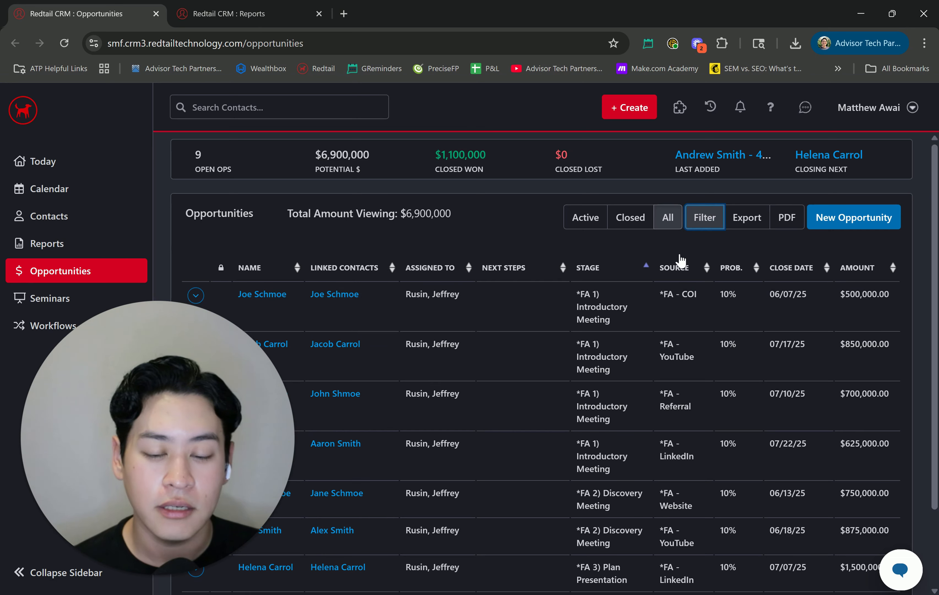
pyautogui.click(405, 230)
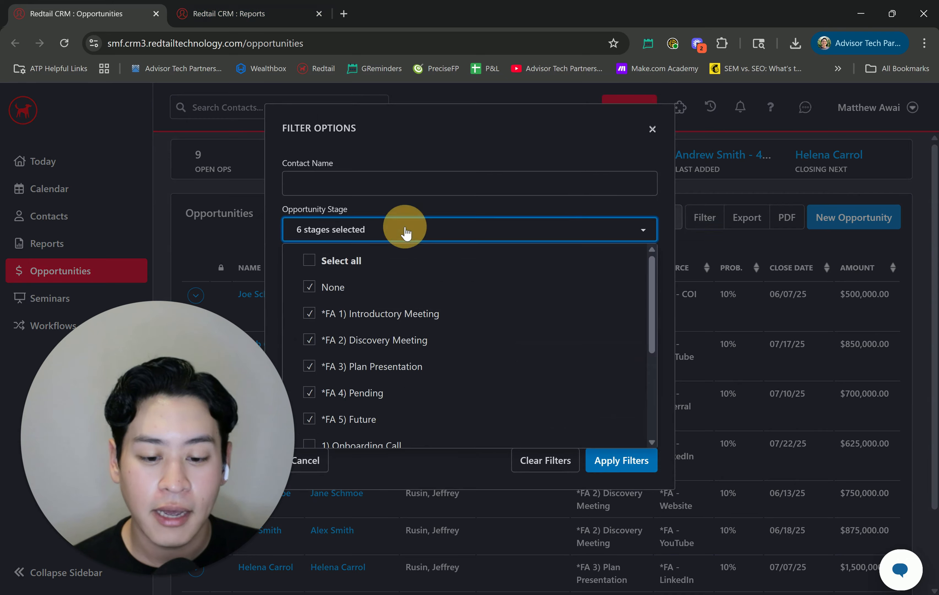
pyautogui.scroll(-4, 371, 325)
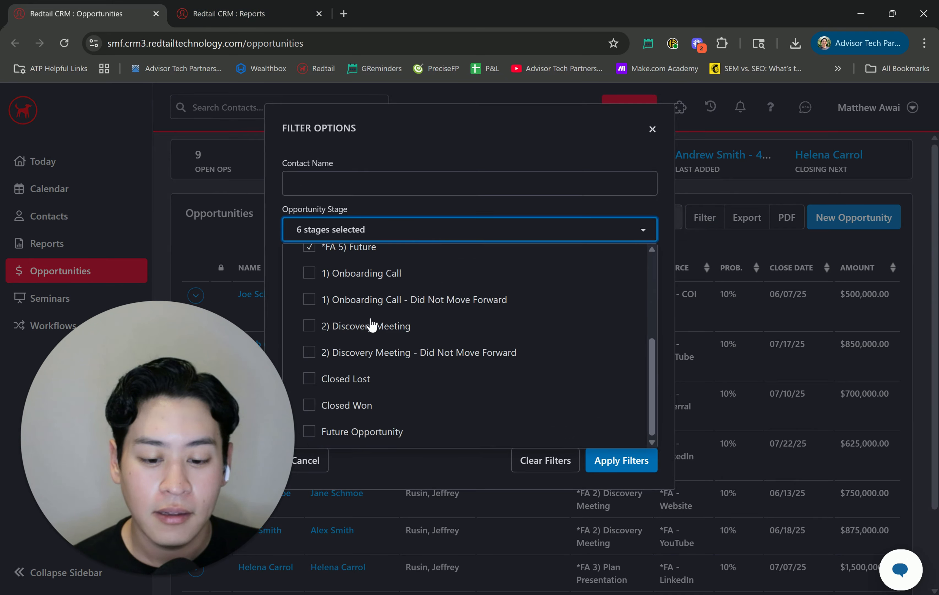
pyautogui.click(652, 132)
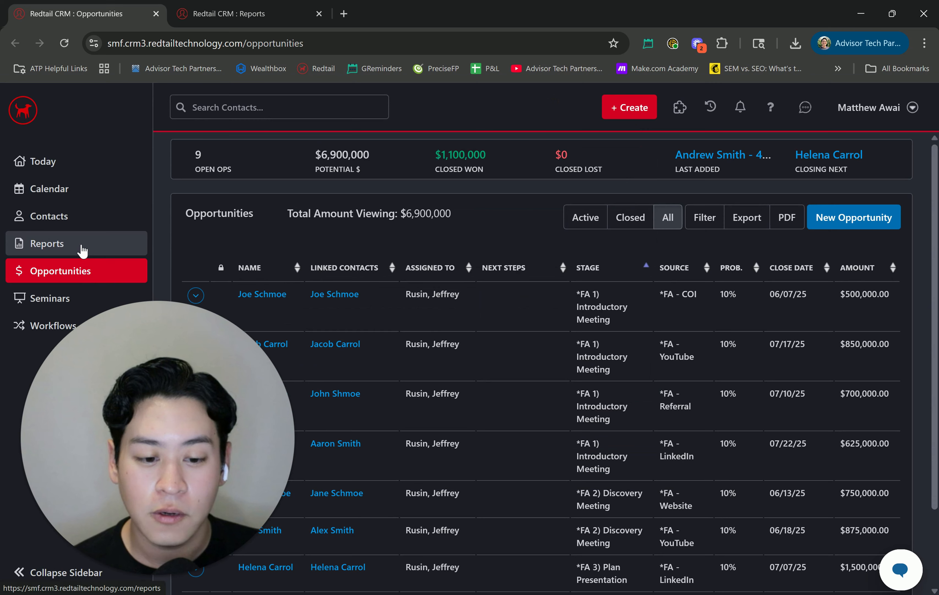
# Mark the Opportunity By Stage report as a favorite and open it
pyautogui.click(69, 242)
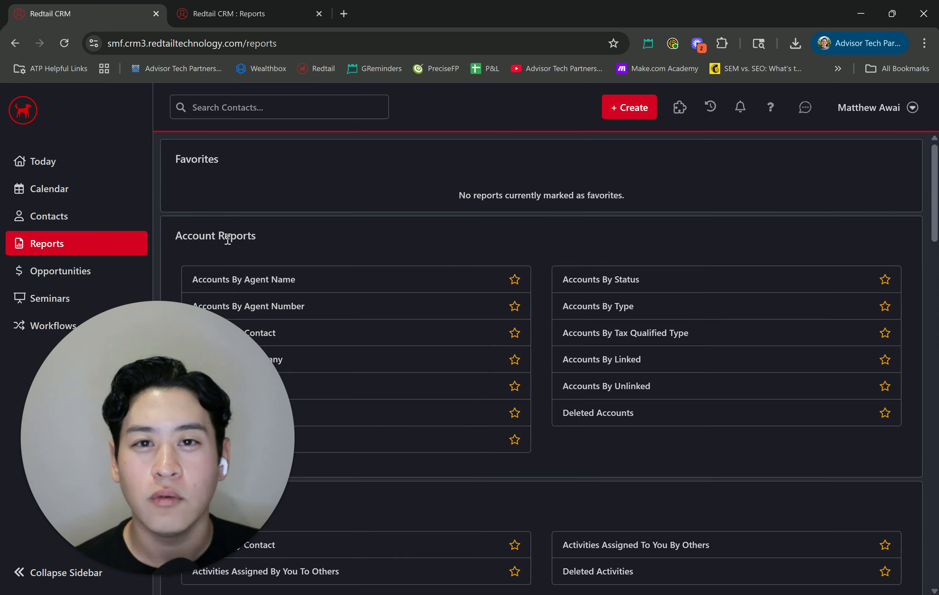
pyautogui.scroll(-15, 228, 238)
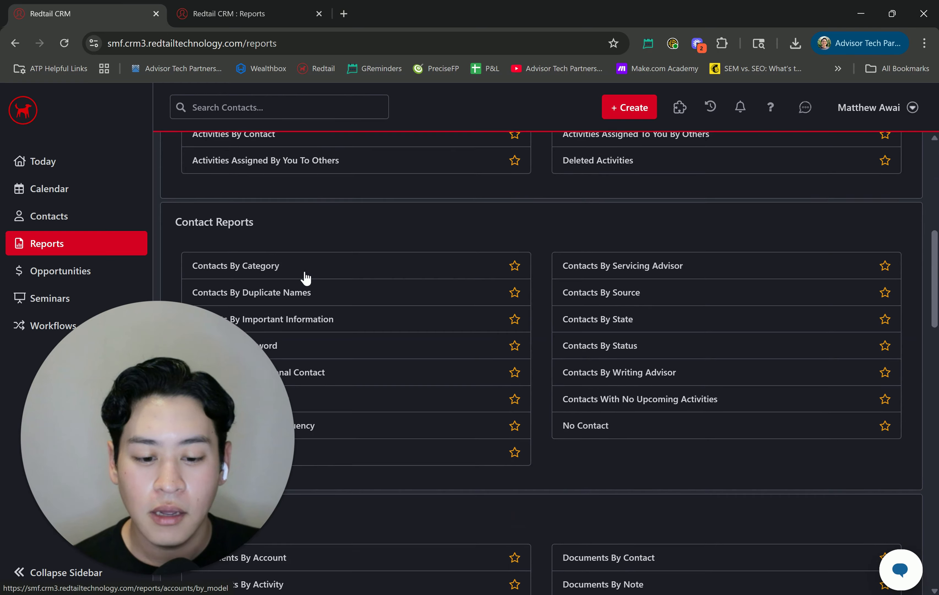
pyautogui.scroll(-7, 306, 277)
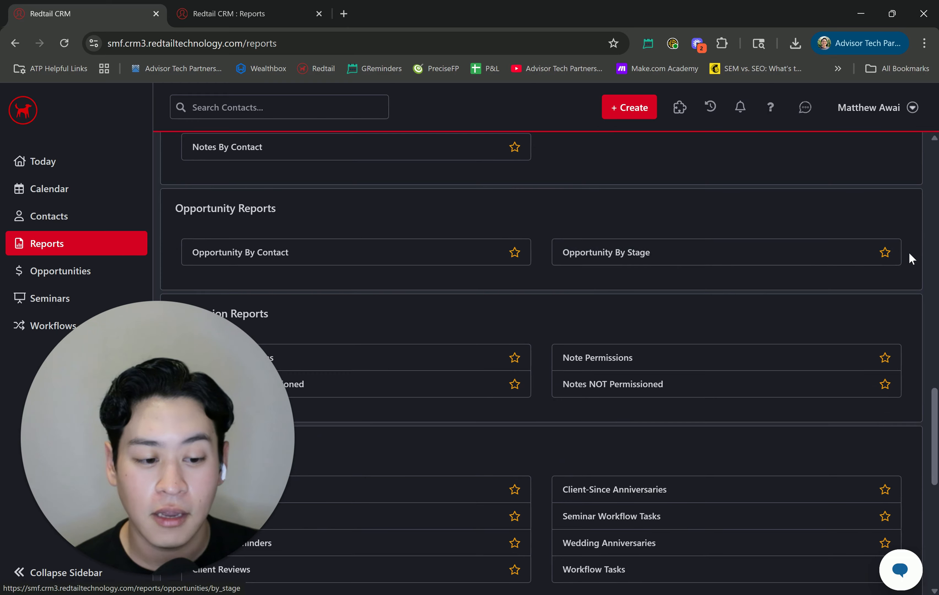
pyautogui.click(885, 253)
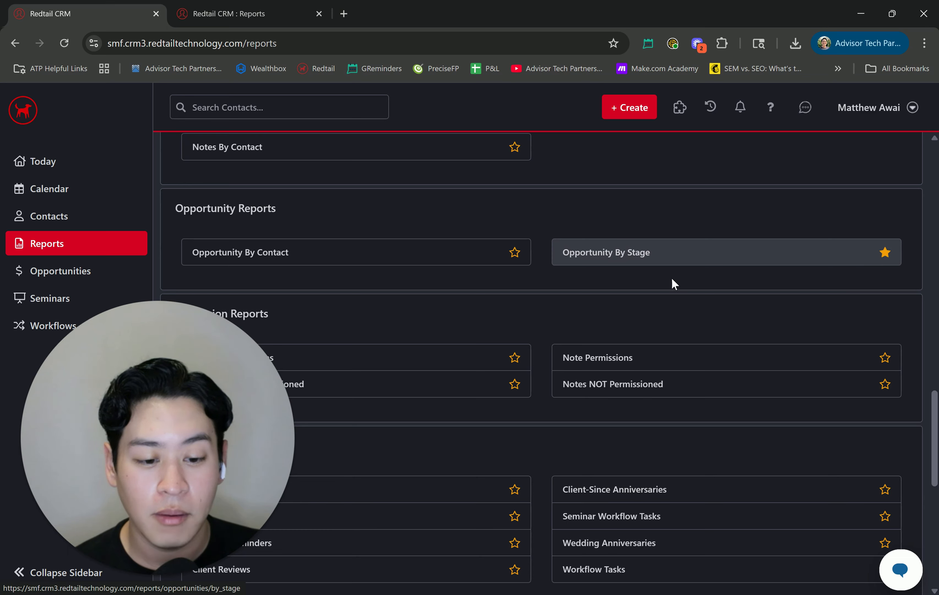
pyautogui.click(623, 255)
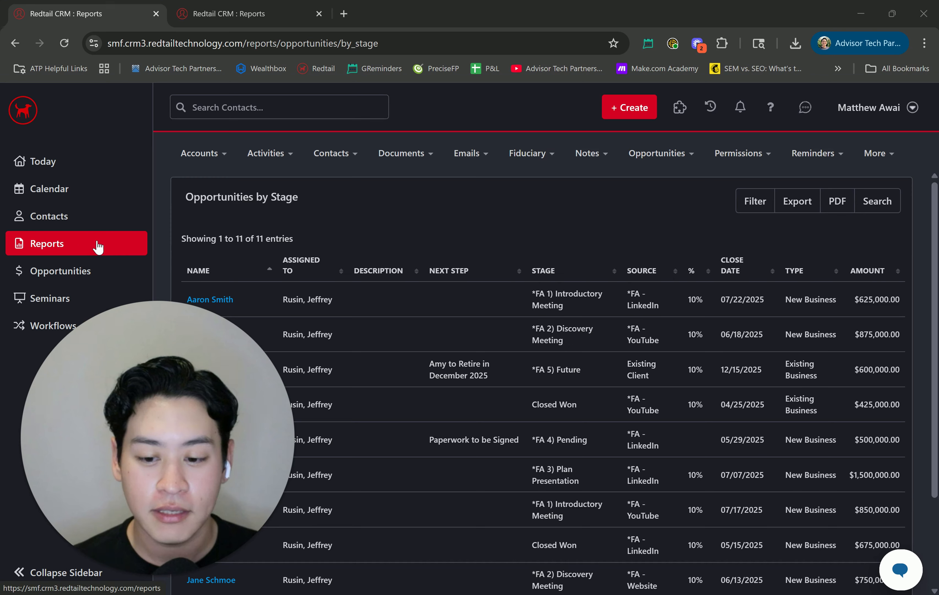
# Apply the saved filter *FA Active Opportunities to the Opportunities by Stage report
pyautogui.tripleClick(263, 196)
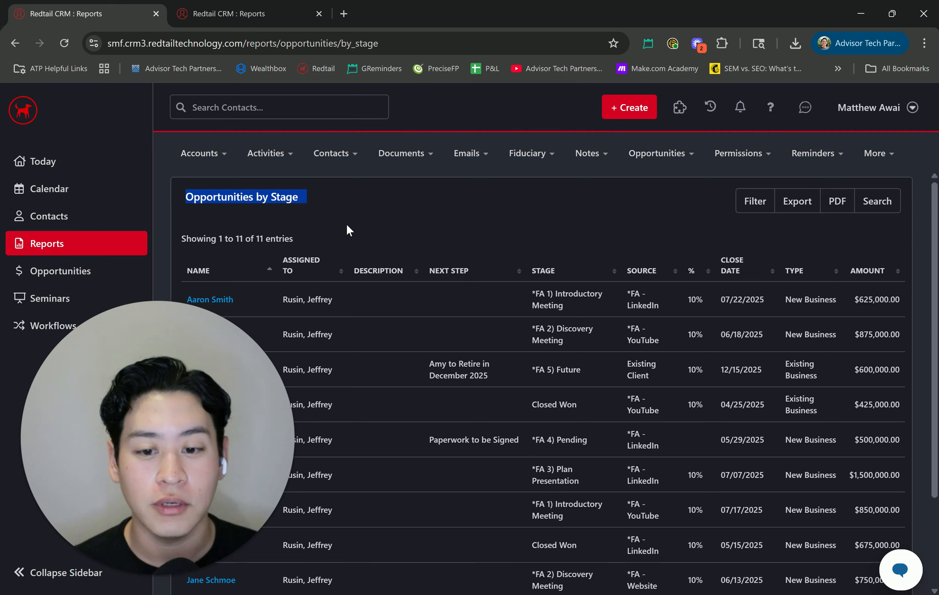
pyautogui.click(756, 202)
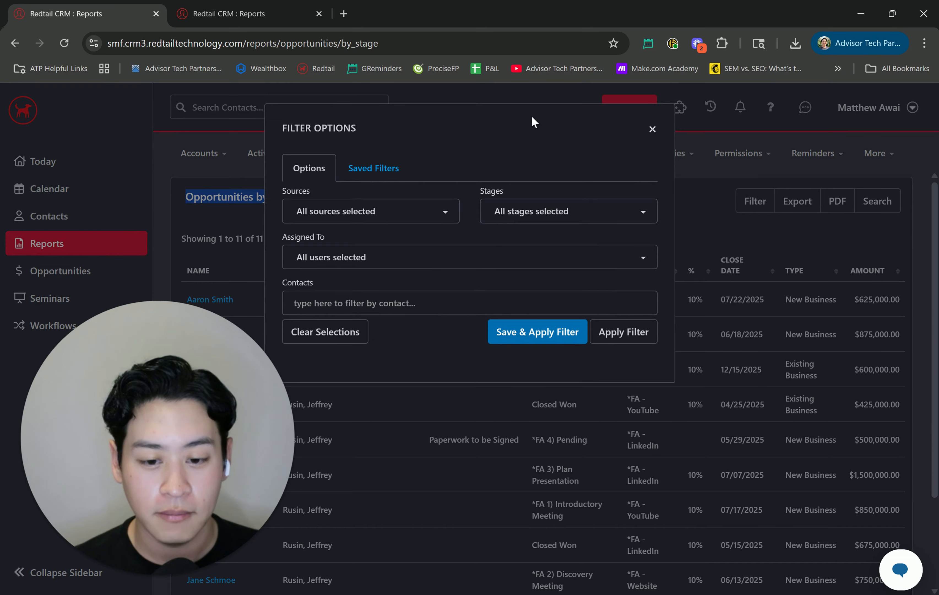
pyautogui.click(387, 167)
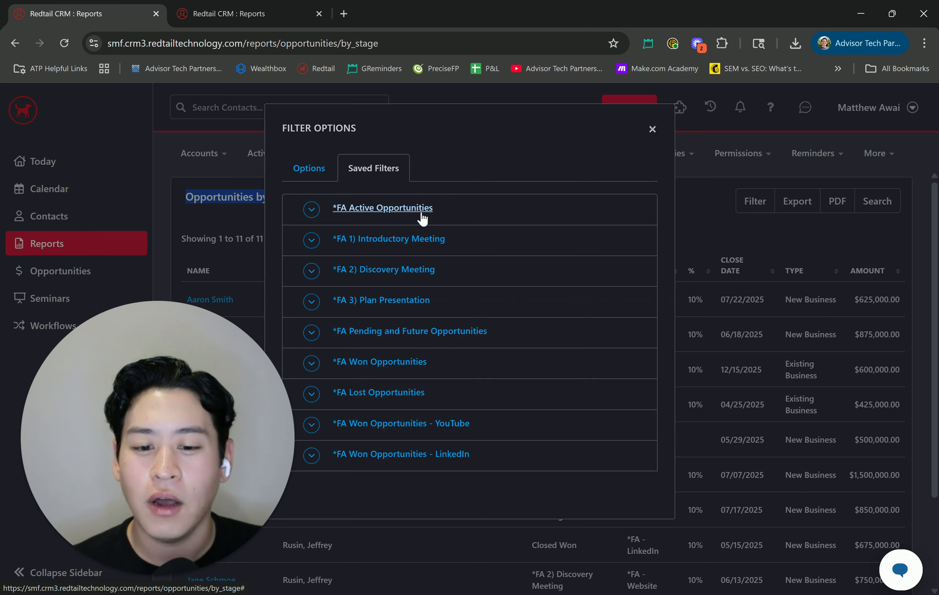
pyautogui.click(411, 210)
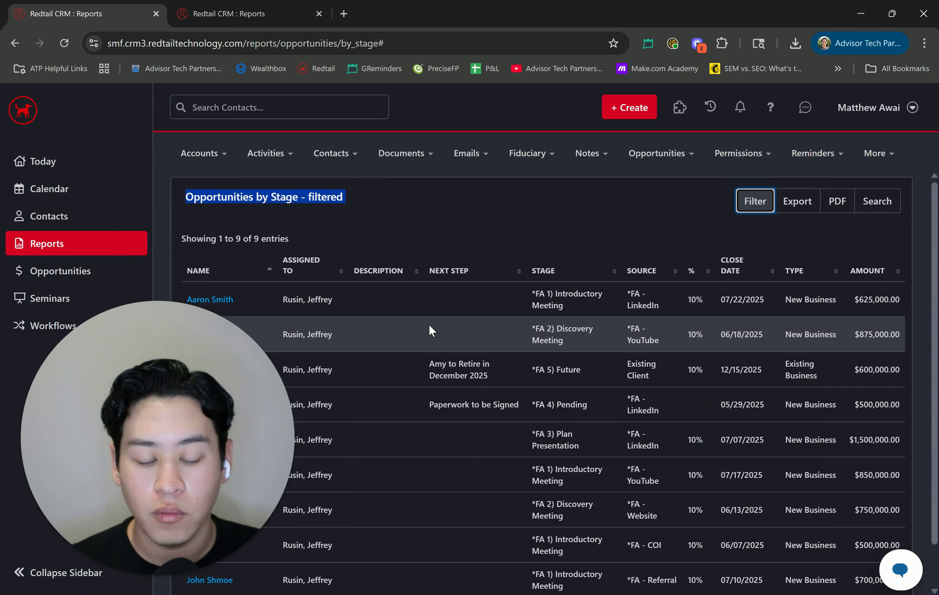
# Examine which opportunity stages are selected in the report's applied filter
pyautogui.press('Return')
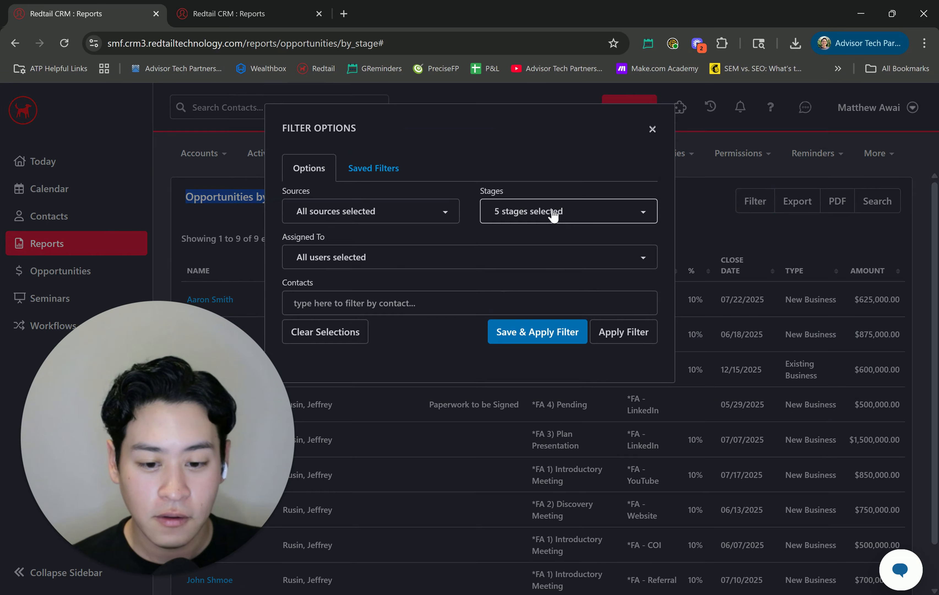
pyautogui.click(551, 212)
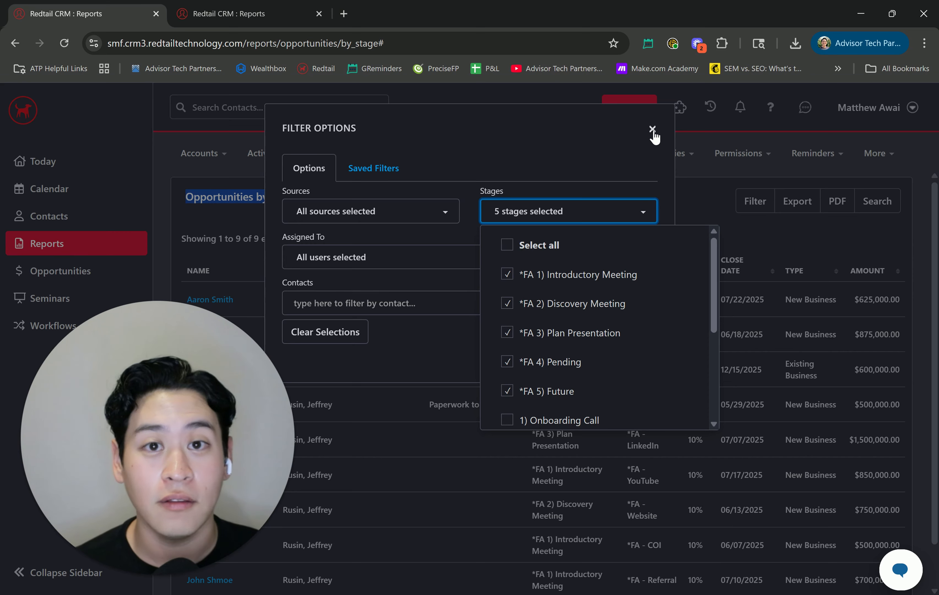
pyautogui.click(566, 154)
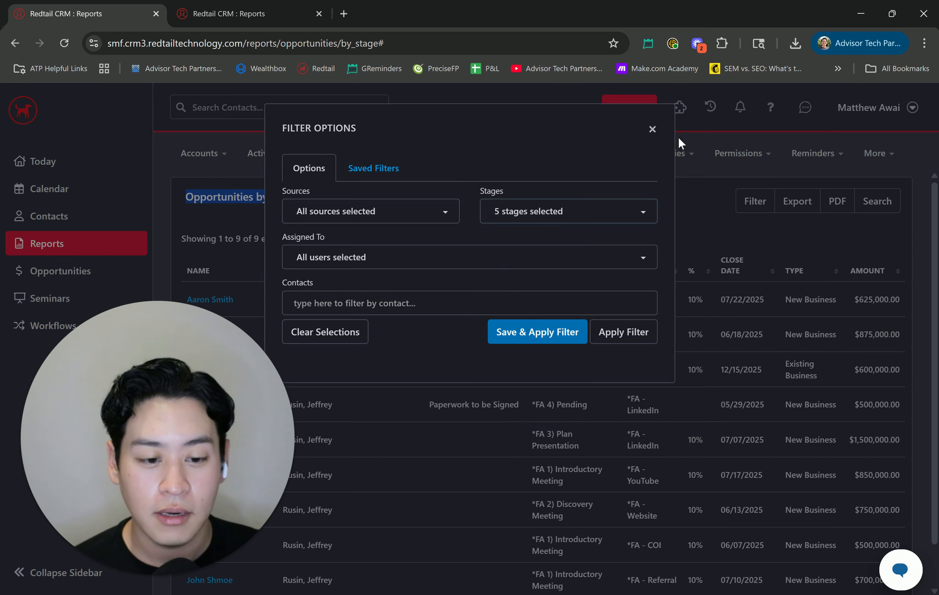
pyautogui.click(535, 334)
pyautogui.click(361, 205)
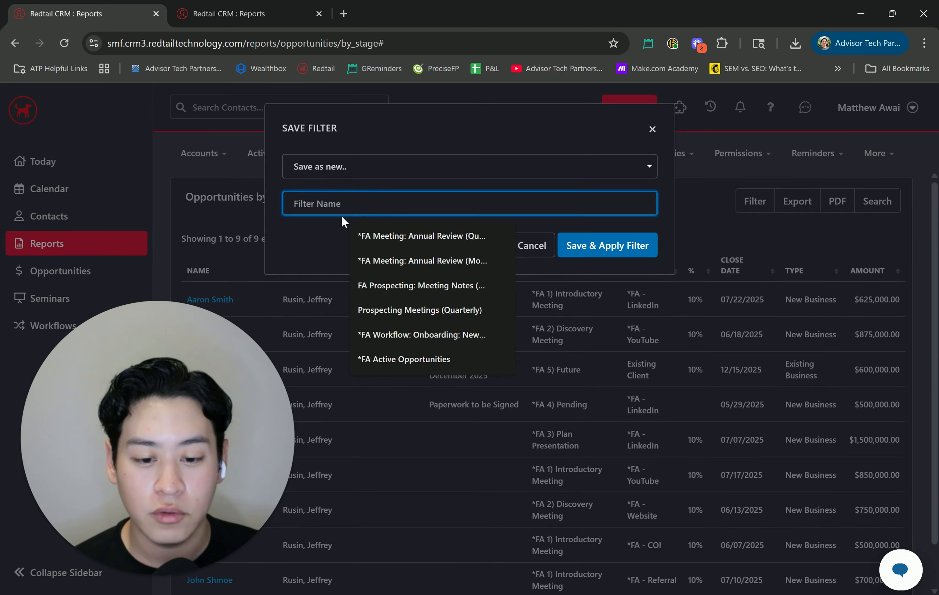
pyautogui.click(377, 362)
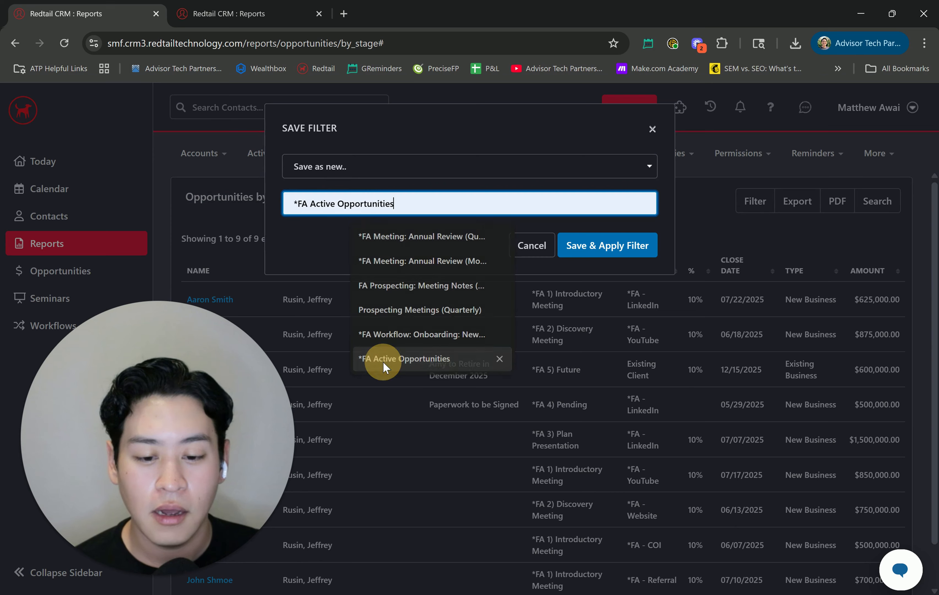
pyautogui.doubleClick(420, 209)
pyautogui.tripleClick(420, 209)
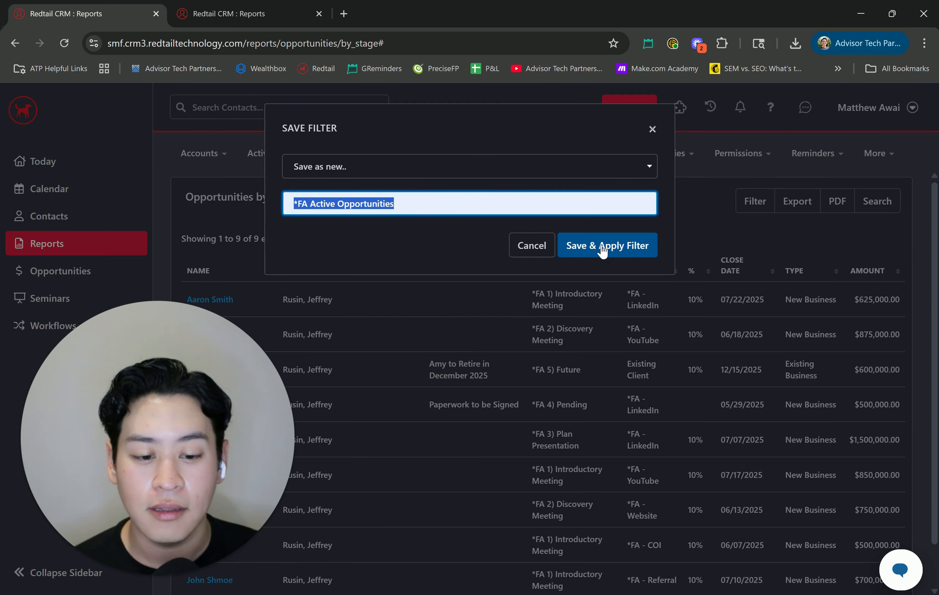
pyautogui.click(653, 130)
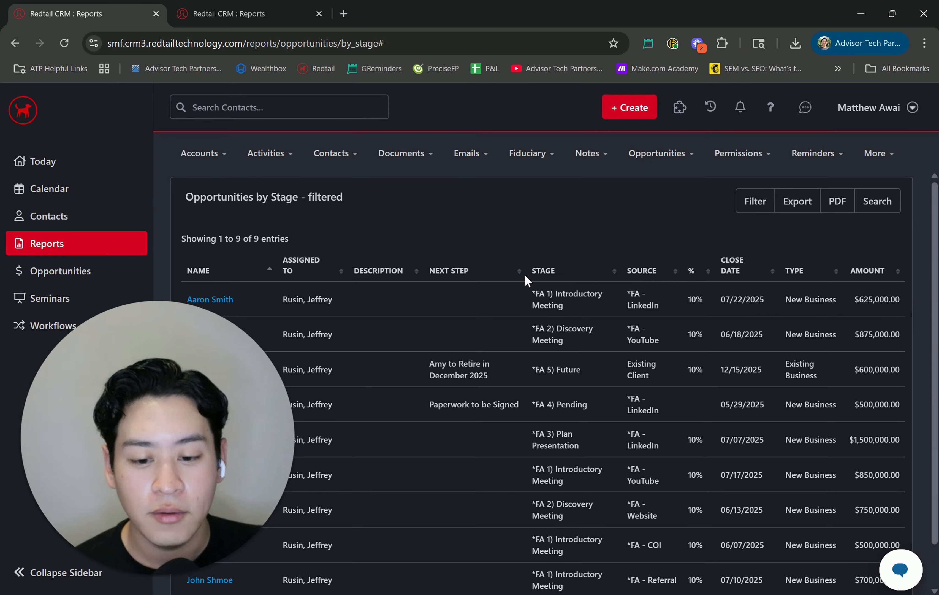
# Sort the filtered report by stage in ascending order and look through its rows
pyautogui.click(552, 275)
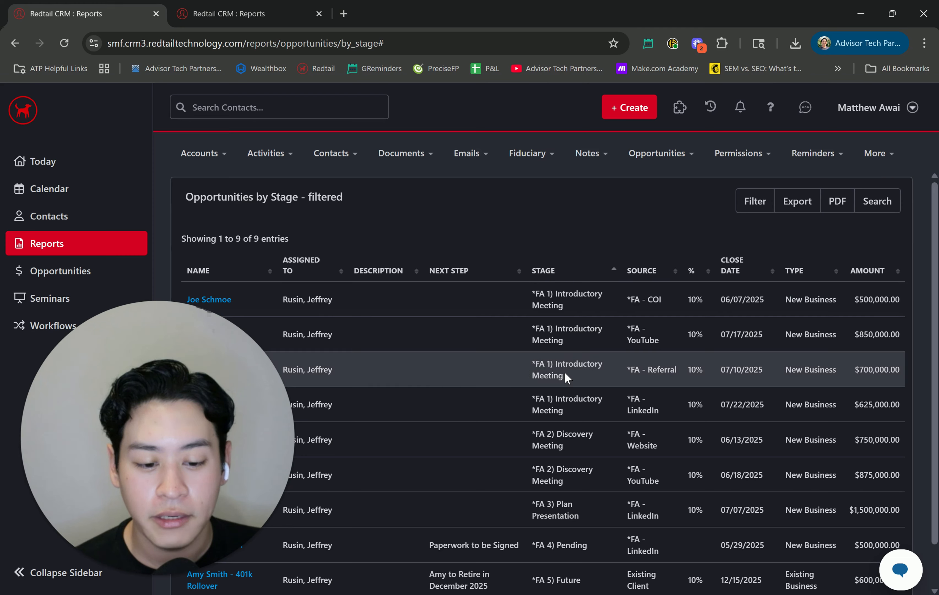
pyautogui.scroll(-1, 557, 275)
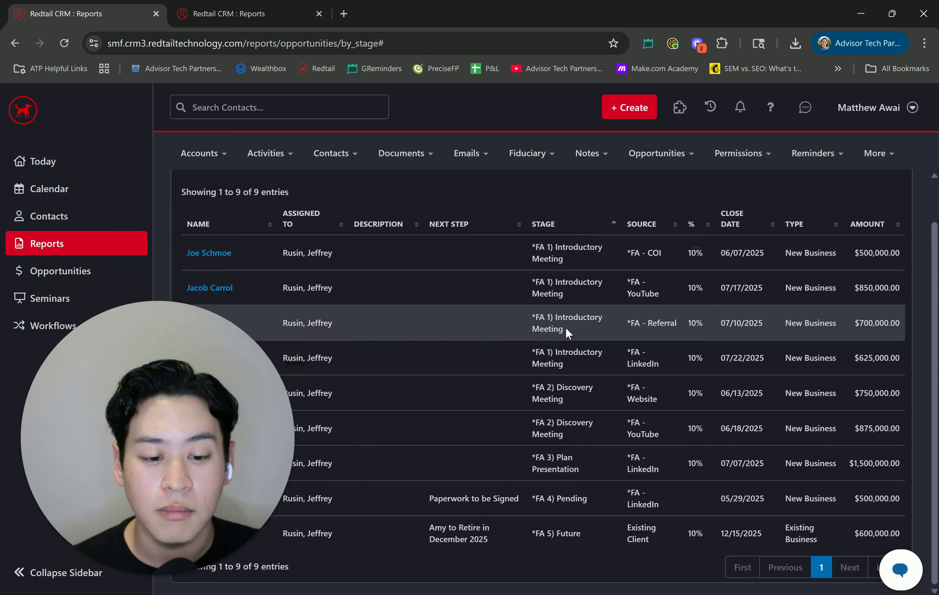
pyautogui.scroll(1, 580, 356)
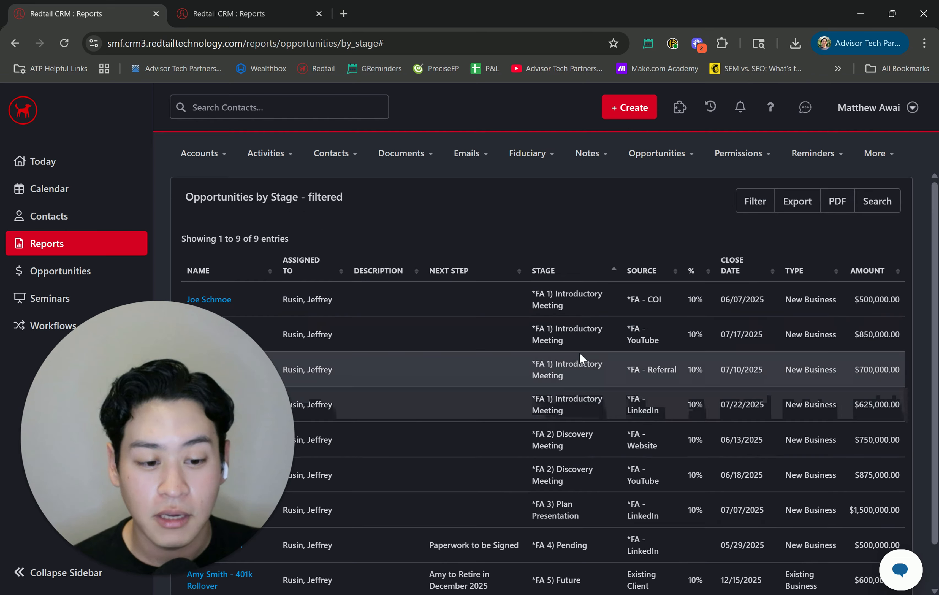
# Apply the saved filter *FA 1) Introductory Meeting to the report
pyautogui.click(746, 214)
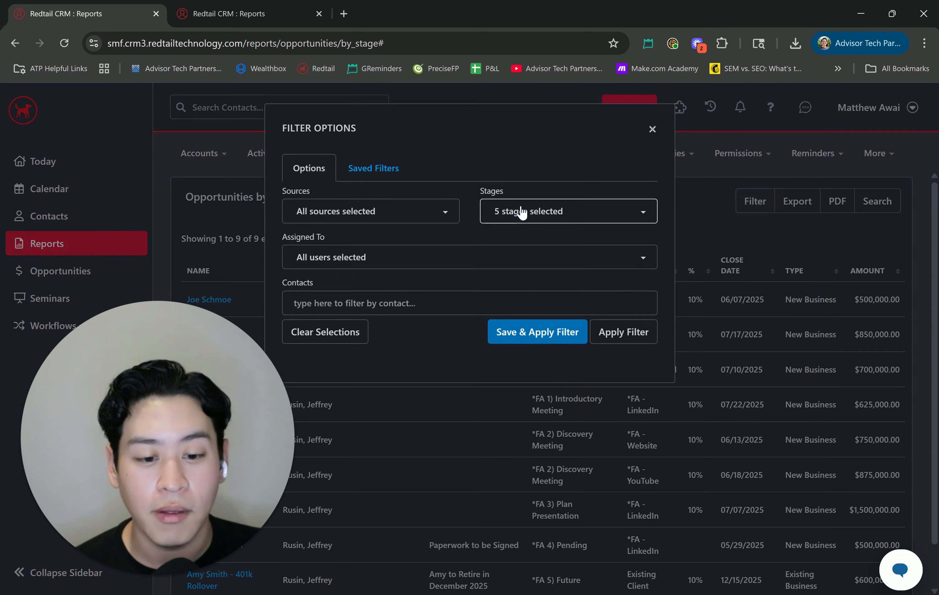
pyautogui.click(387, 174)
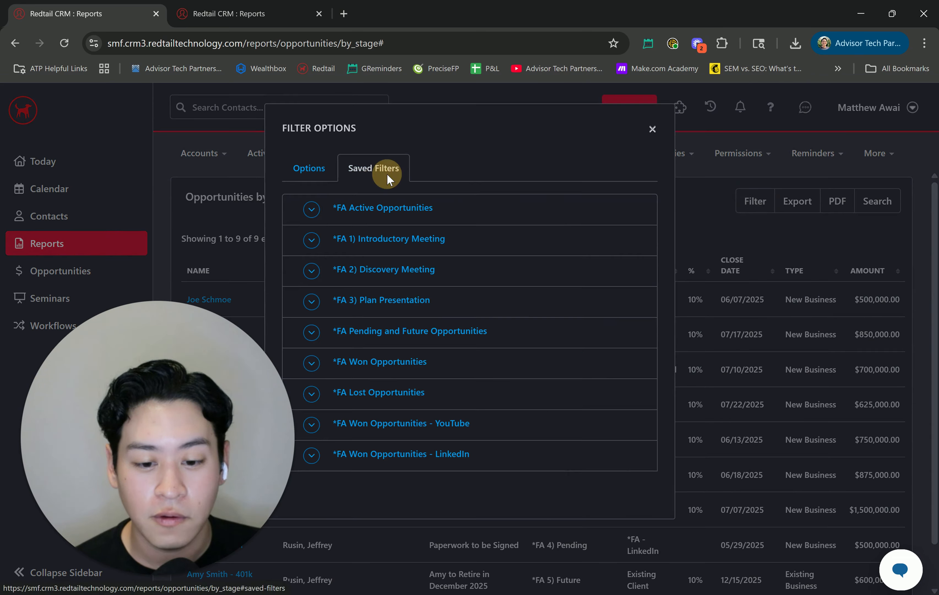
pyautogui.click(394, 238)
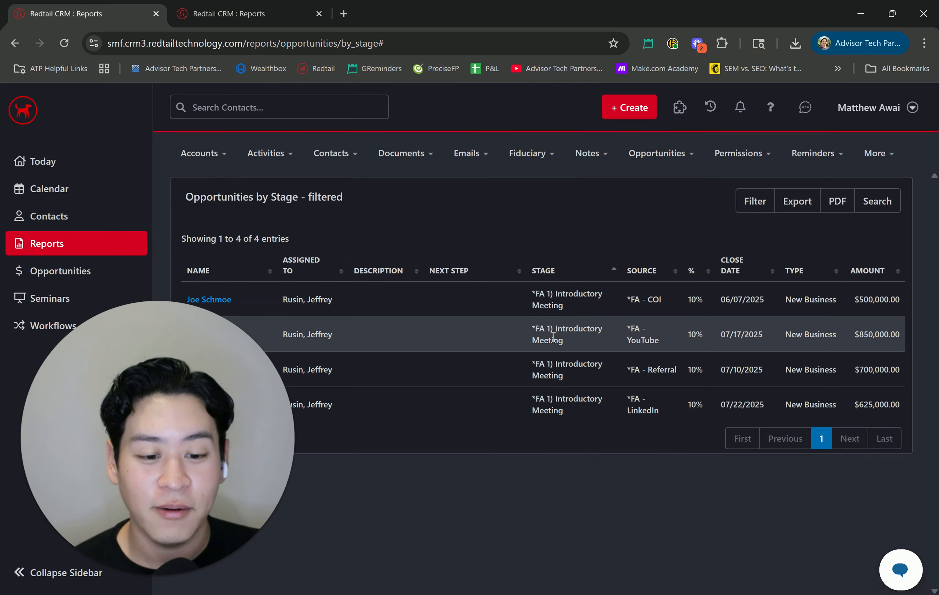
# Apply the saved filter *FA 2) Discovery Meeting to the Opportunities by Stage report
pyautogui.click(749, 202)
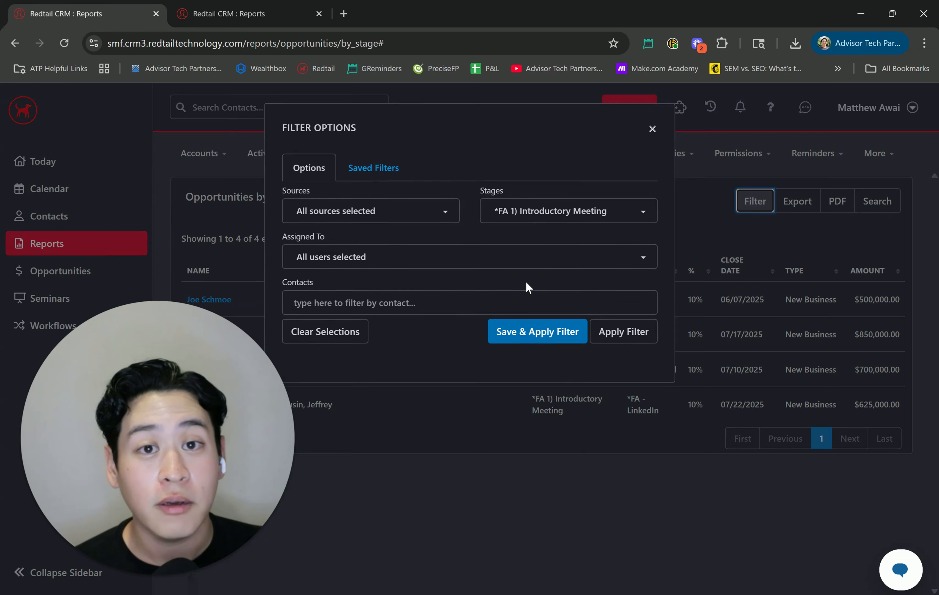
pyautogui.click(536, 222)
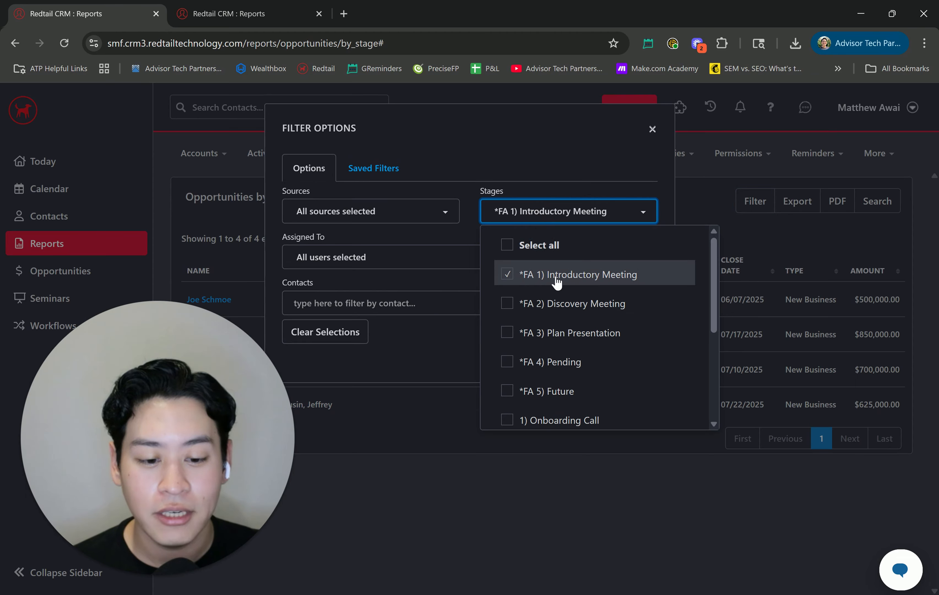
pyautogui.click(386, 165)
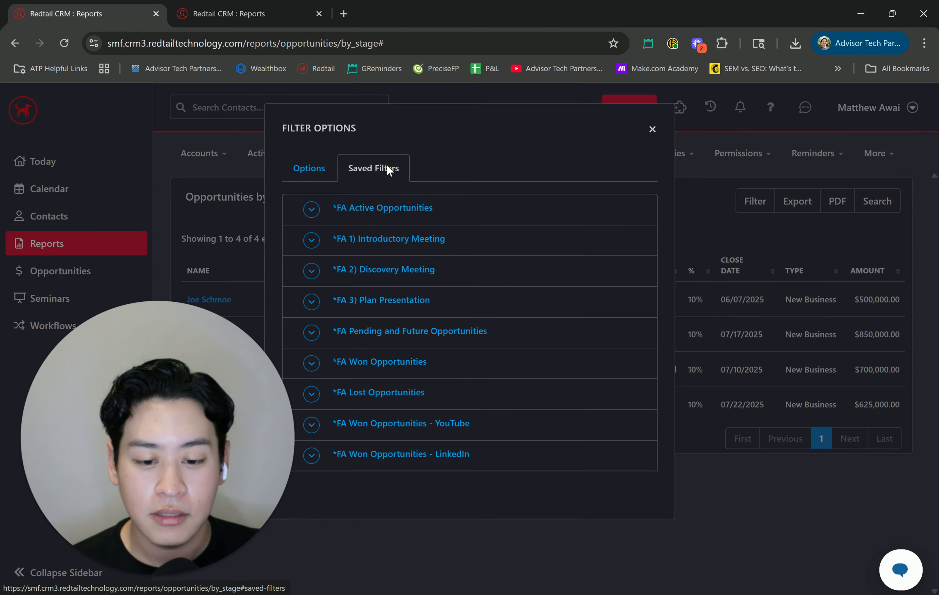
pyautogui.click(375, 276)
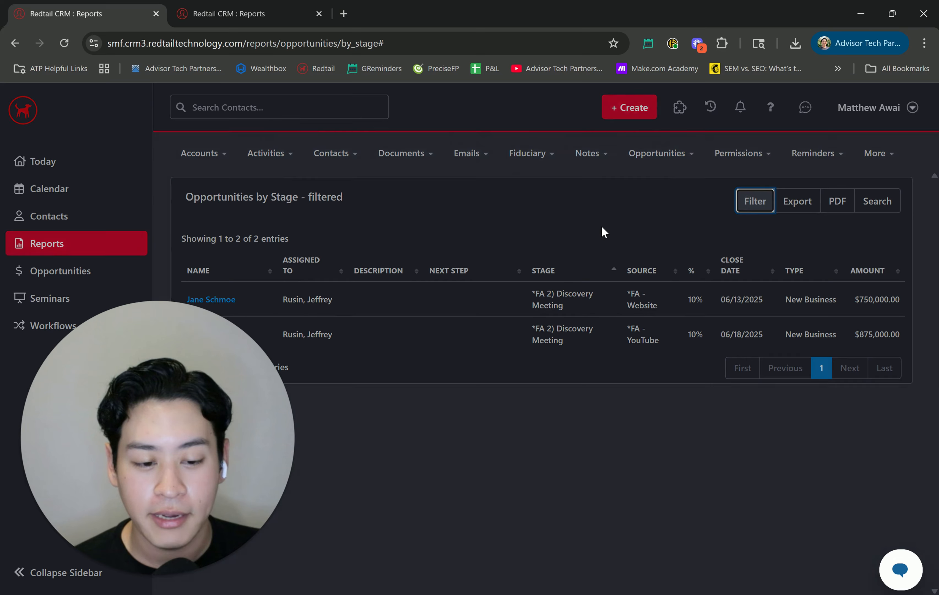
# Examine which stage is selected in the applied Discovery Meeting filter, then close the filter options
pyautogui.click(602, 227)
pyautogui.click(588, 222)
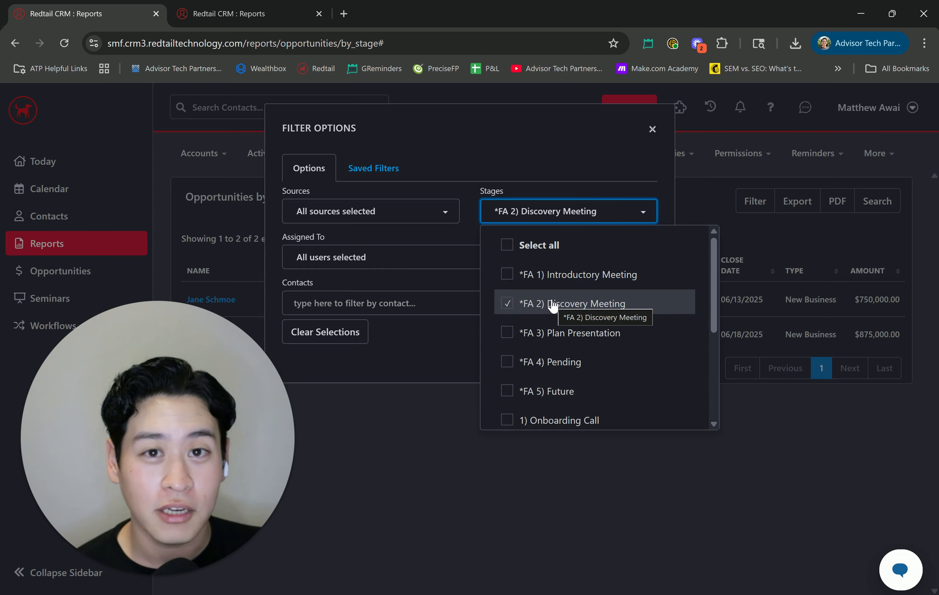
pyautogui.click(651, 130)
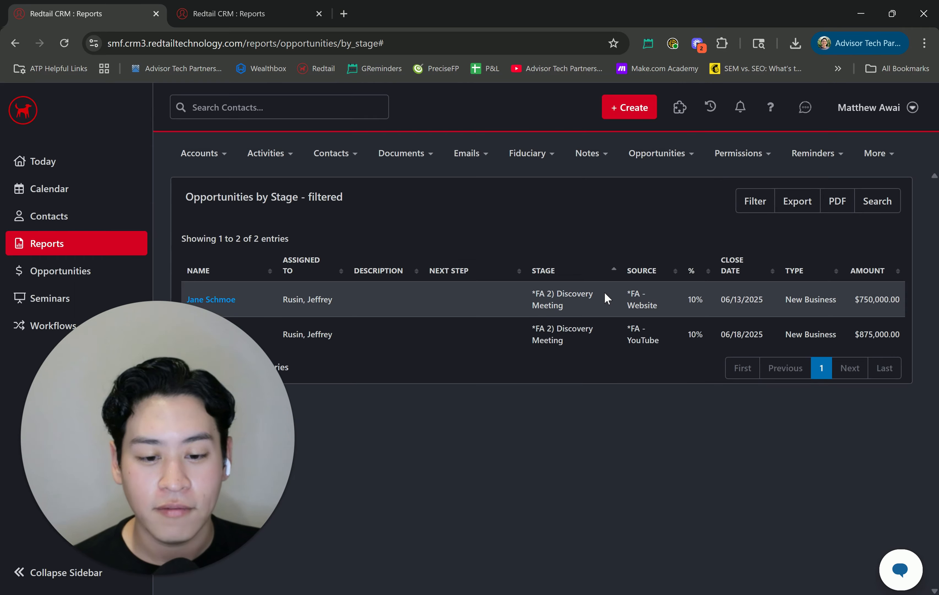
# Export the filtered Discovery Meeting report as a CSV file and as a PDF
pyautogui.click(795, 201)
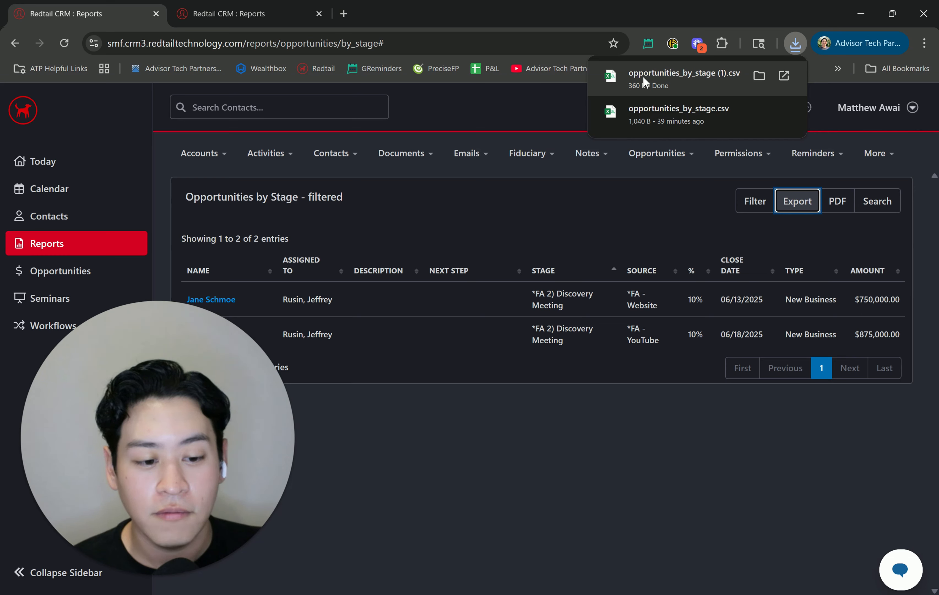
pyautogui.click(845, 203)
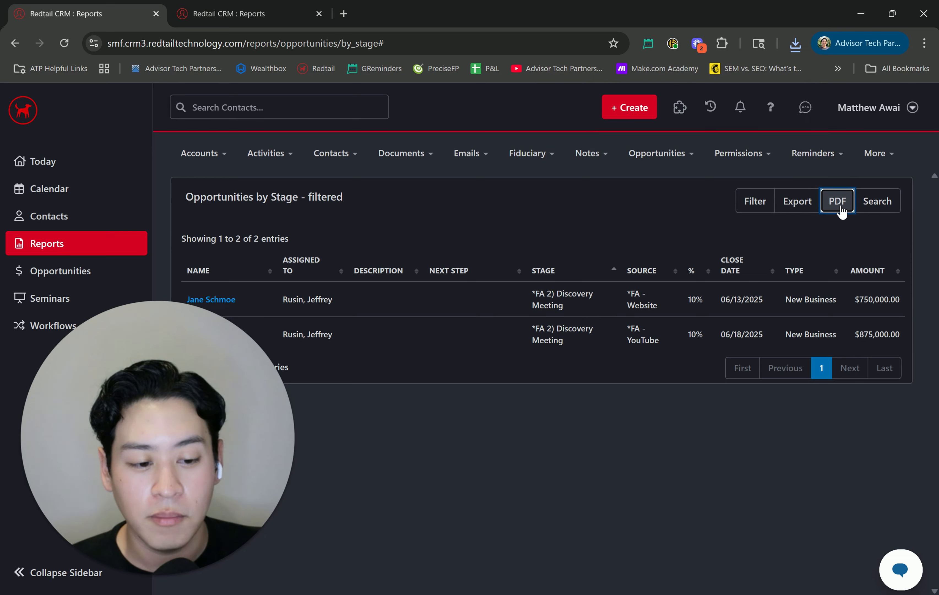
# Open the downloaded opportunities_by_stage.pdf to read through the report, then close it
pyautogui.click(791, 48)
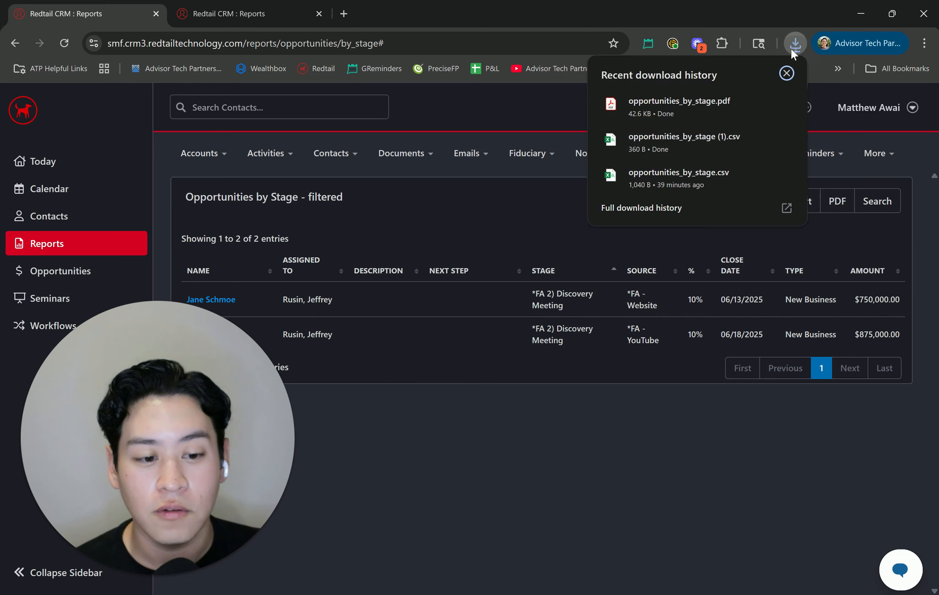
pyautogui.click(686, 109)
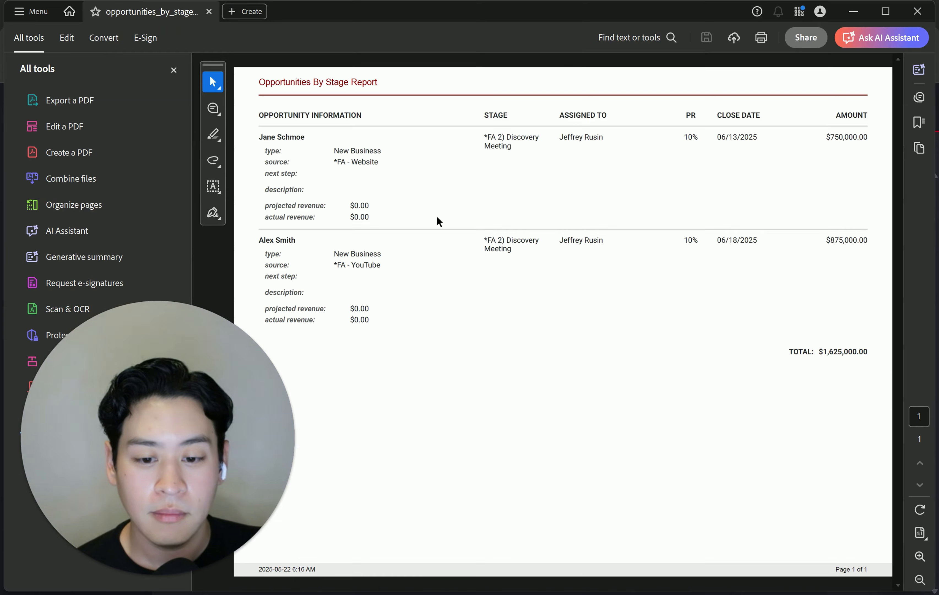
pyautogui.click(917, 11)
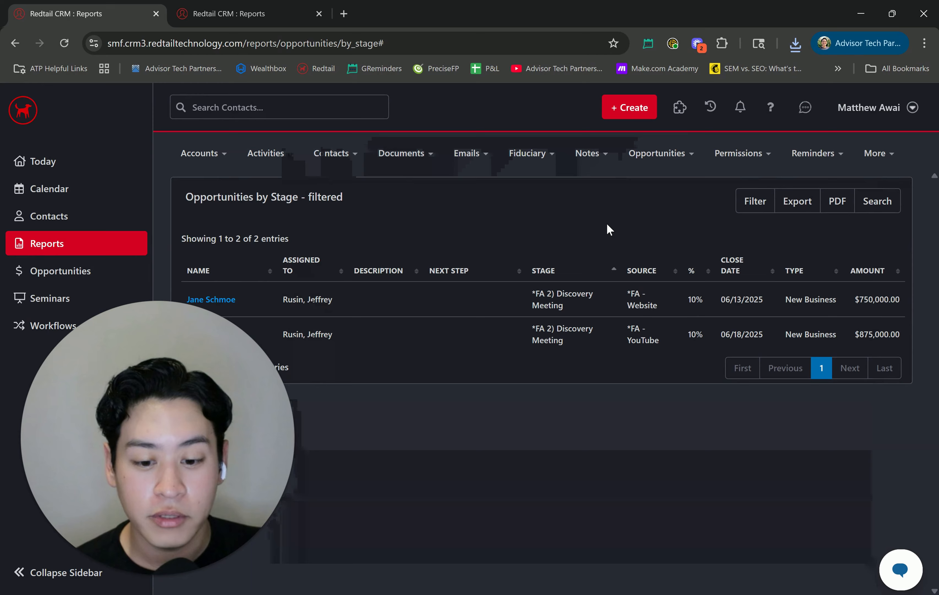
# Apply the saved filter *FA Pending and Future Opportunities to the report
pyautogui.click(757, 202)
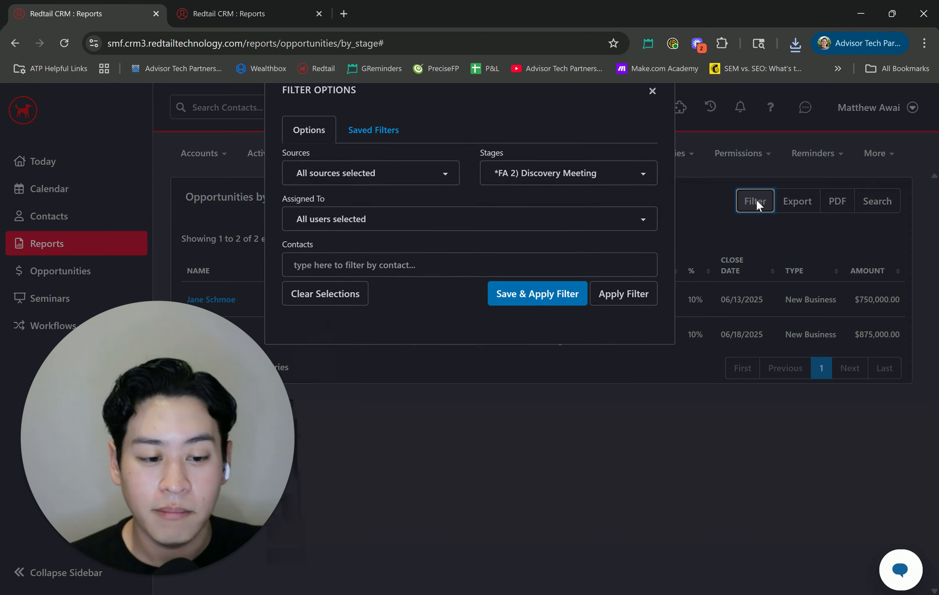
pyautogui.click(604, 212)
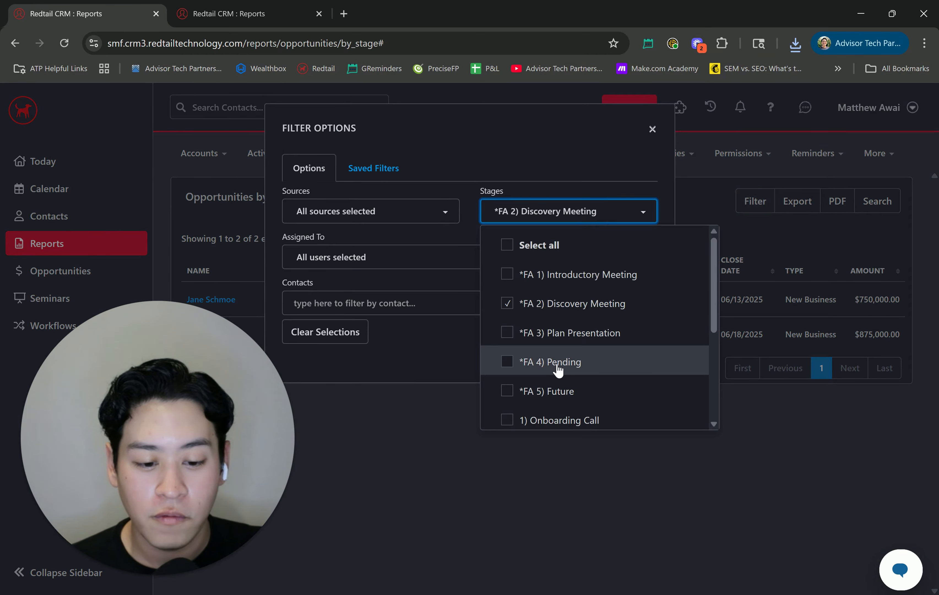
pyautogui.click(384, 174)
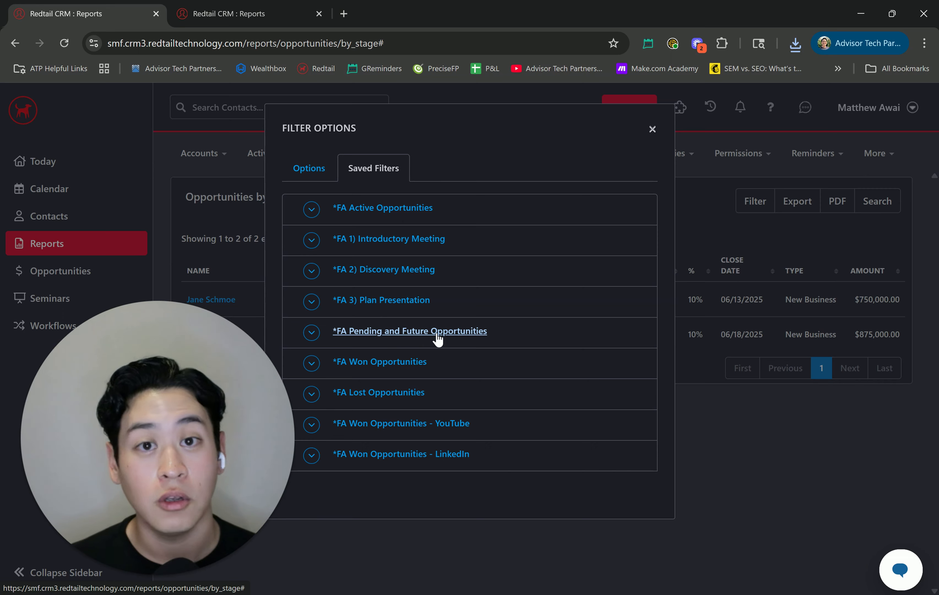
pyautogui.click(399, 332)
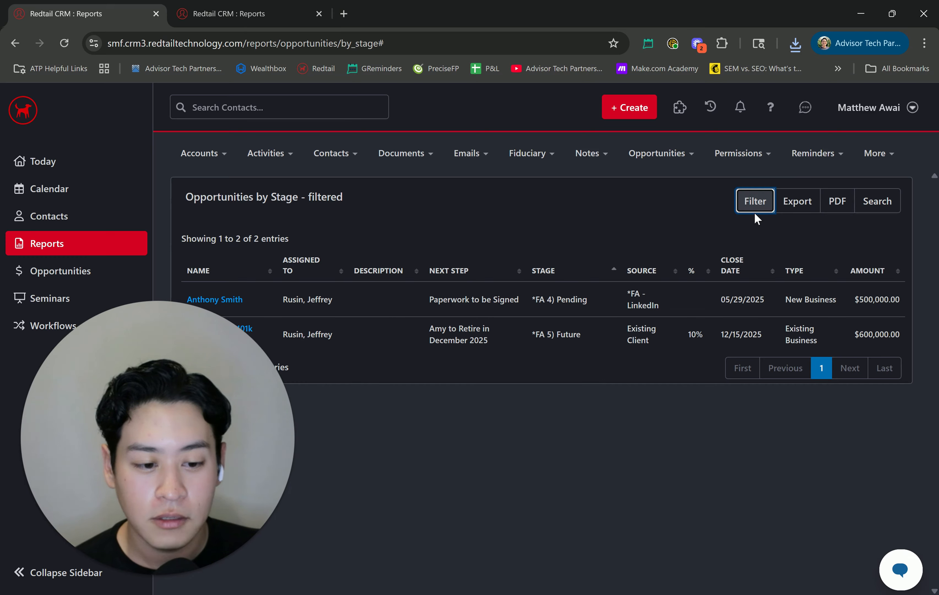
# Examine which stages are selected in the applied pending and future filter, then close the filter options
pyautogui.click(749, 202)
pyautogui.click(510, 213)
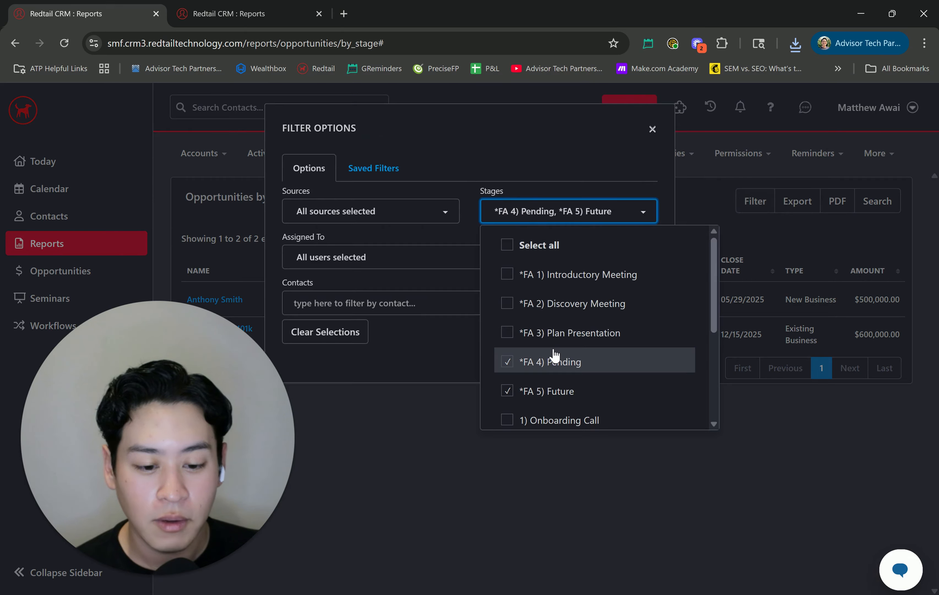
pyautogui.scroll(-2, 555, 354)
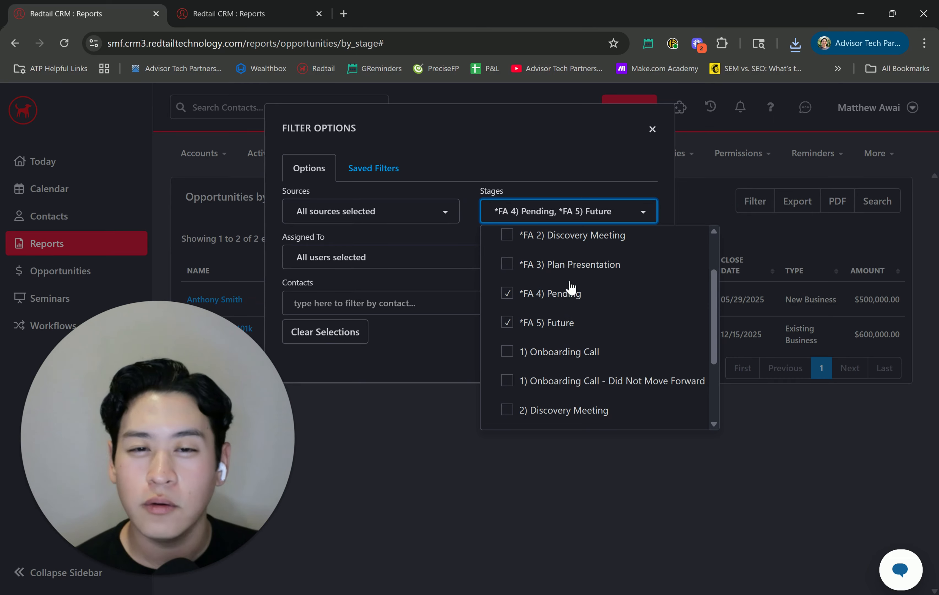
pyautogui.scroll(2, 570, 293)
pyautogui.click(557, 133)
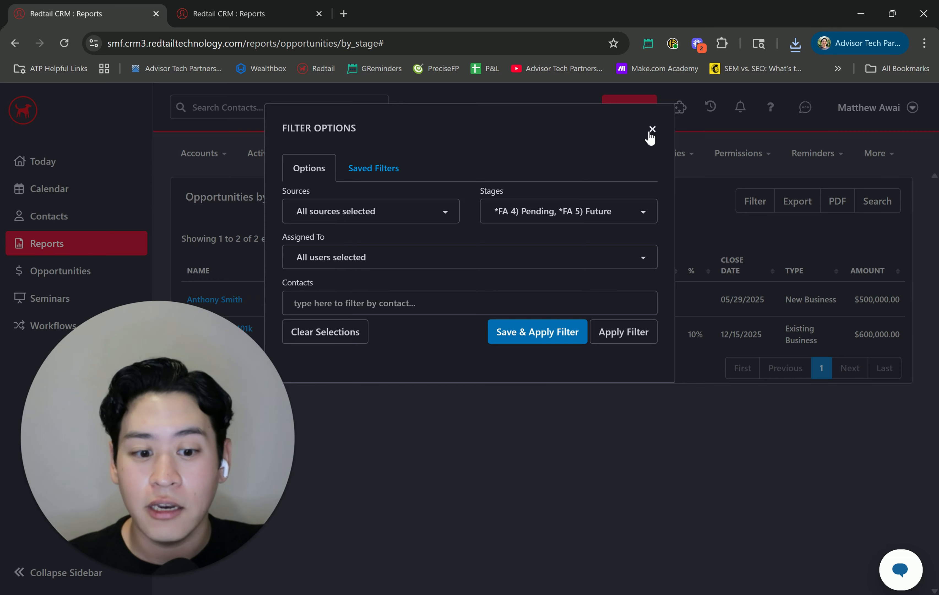
pyautogui.click(650, 131)
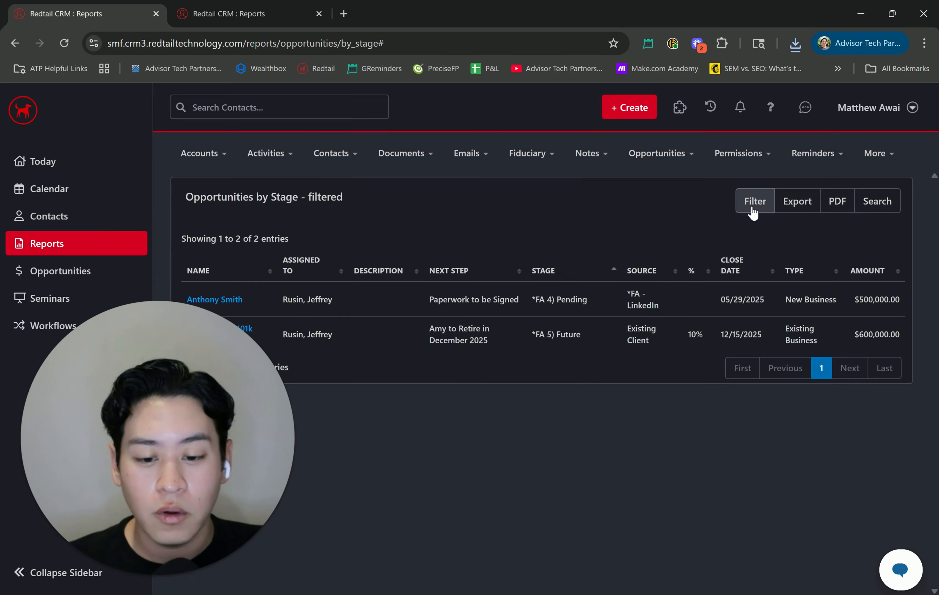
# Apply the saved filter *FA Won Opportunities to the report
pyautogui.click(753, 213)
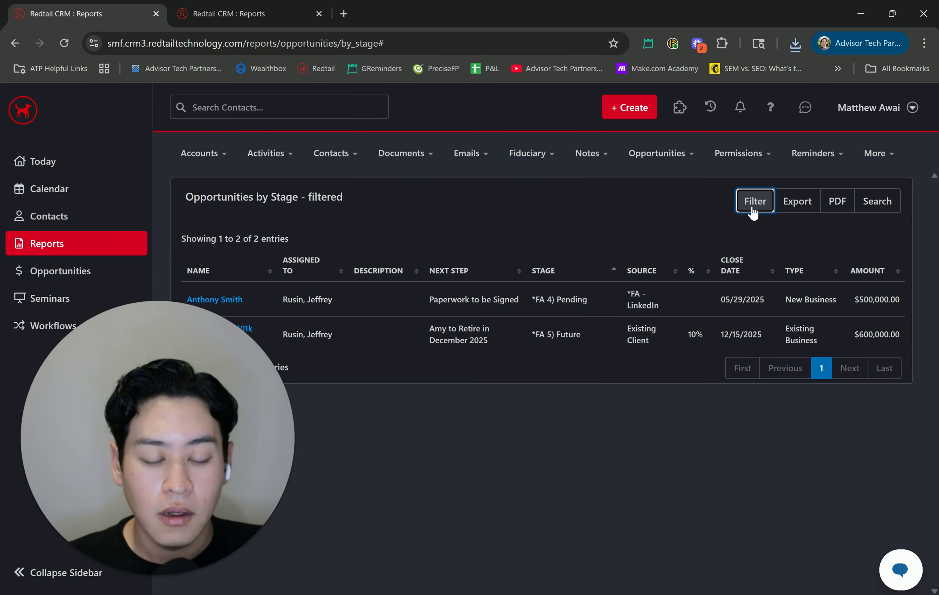
pyautogui.click(383, 168)
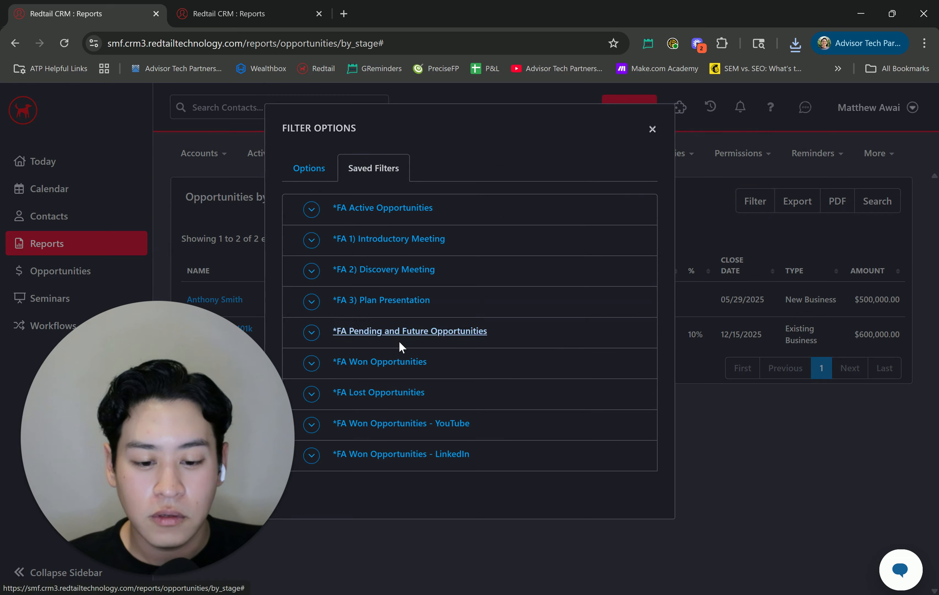
pyautogui.click(391, 368)
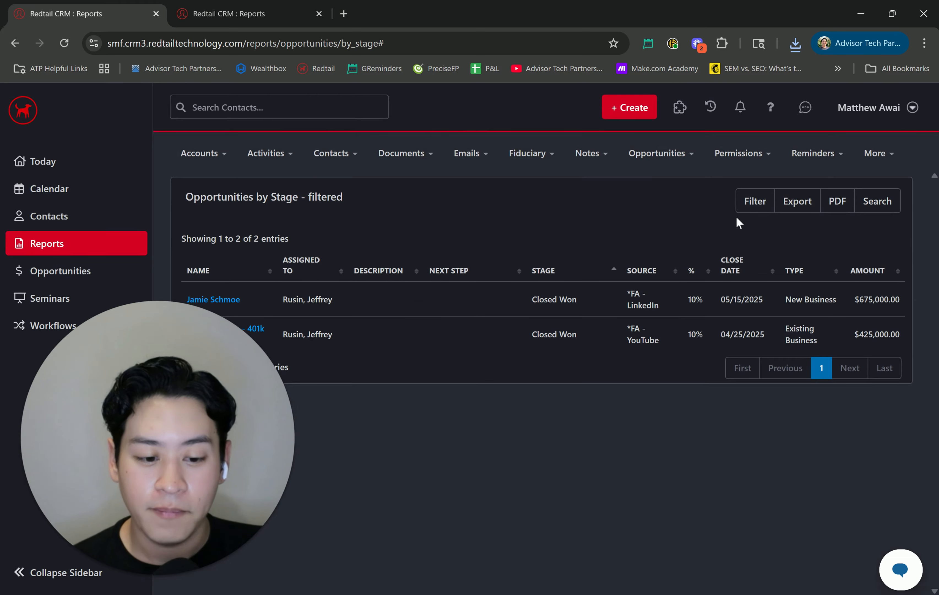
# Examine the stage selected in the won opportunities filter and the source listed for the first won opportunity
pyautogui.click(756, 212)
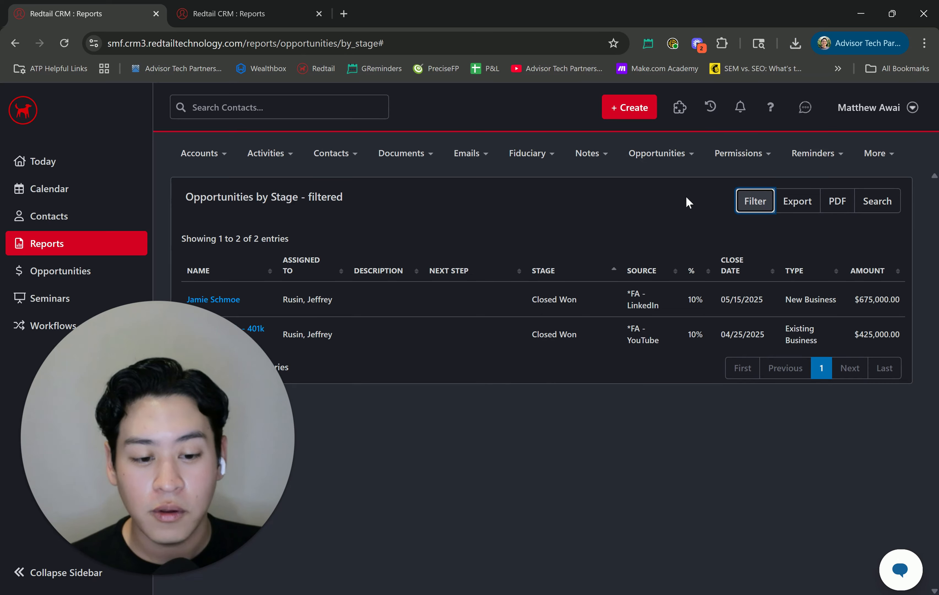
pyautogui.click(749, 201)
pyautogui.click(503, 210)
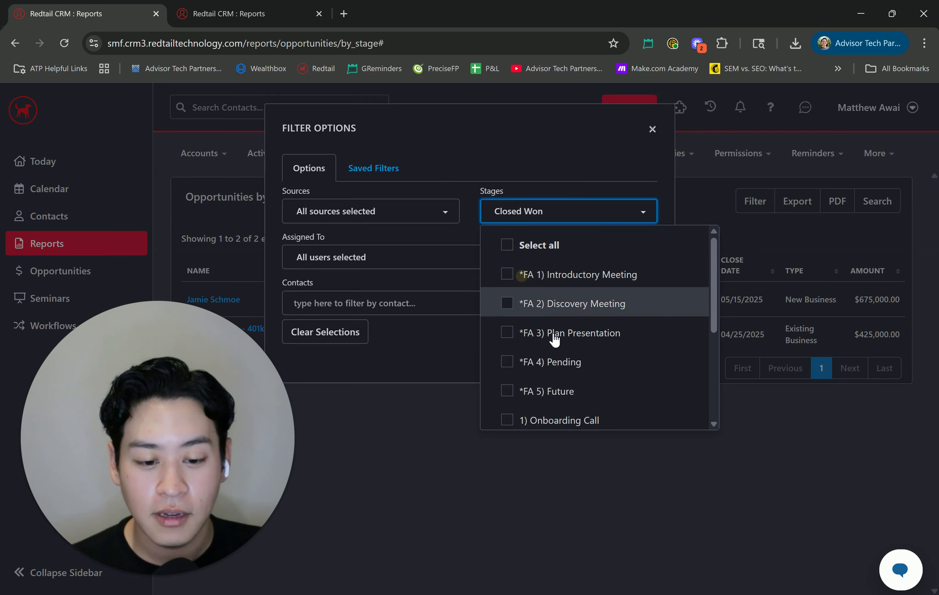
pyautogui.scroll(-4, 554, 338)
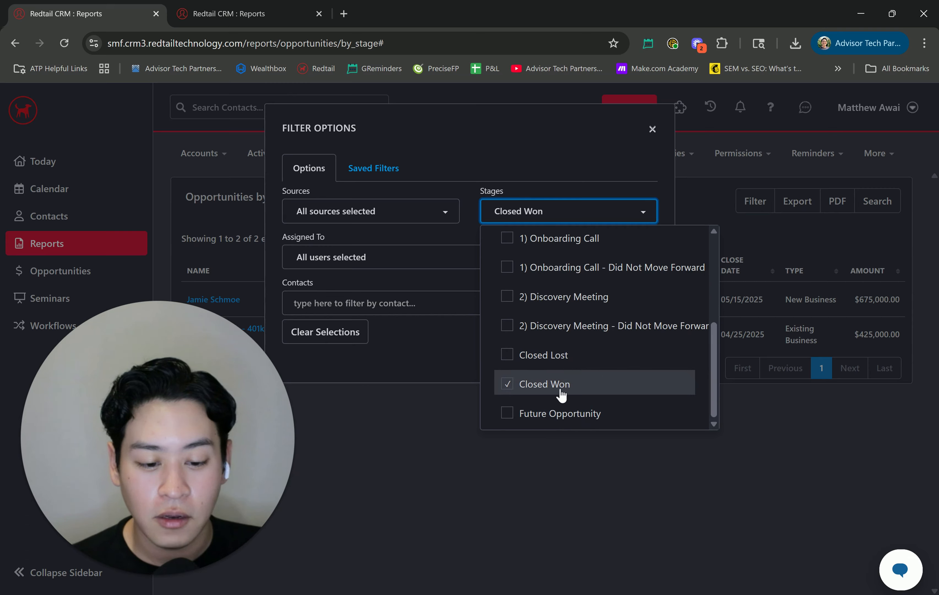
pyautogui.click(652, 126)
pyautogui.click(620, 293)
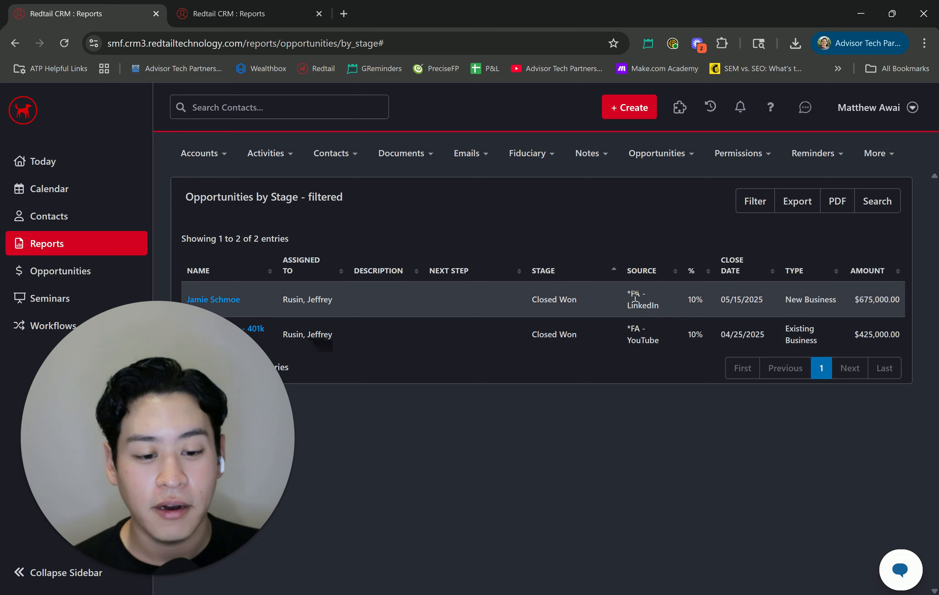
pyautogui.moveTo(628, 294); pyautogui.dragTo(658, 303)
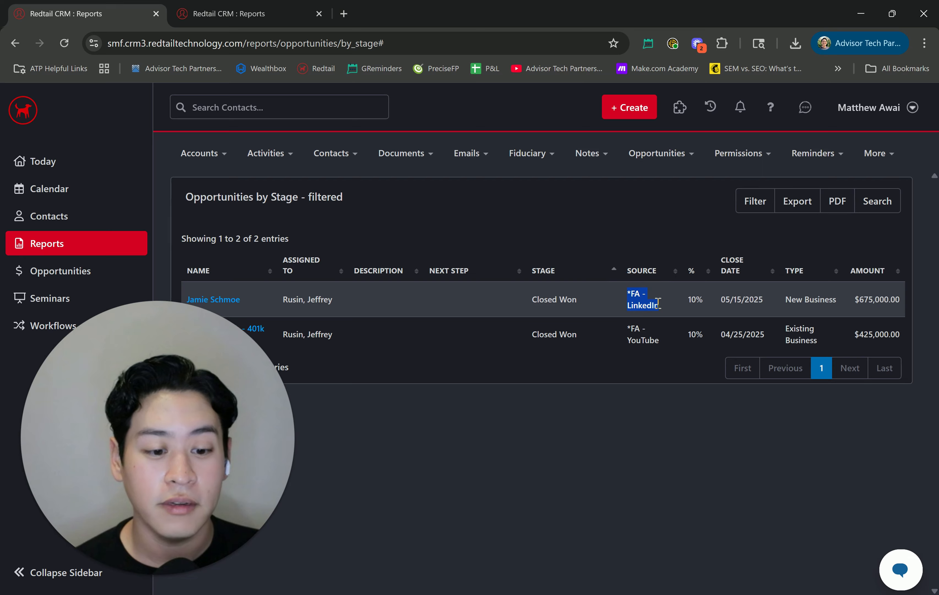
# Select *FA - YouTube as the source in the report's filter options, alongside the Closed Won stage
pyautogui.click(762, 201)
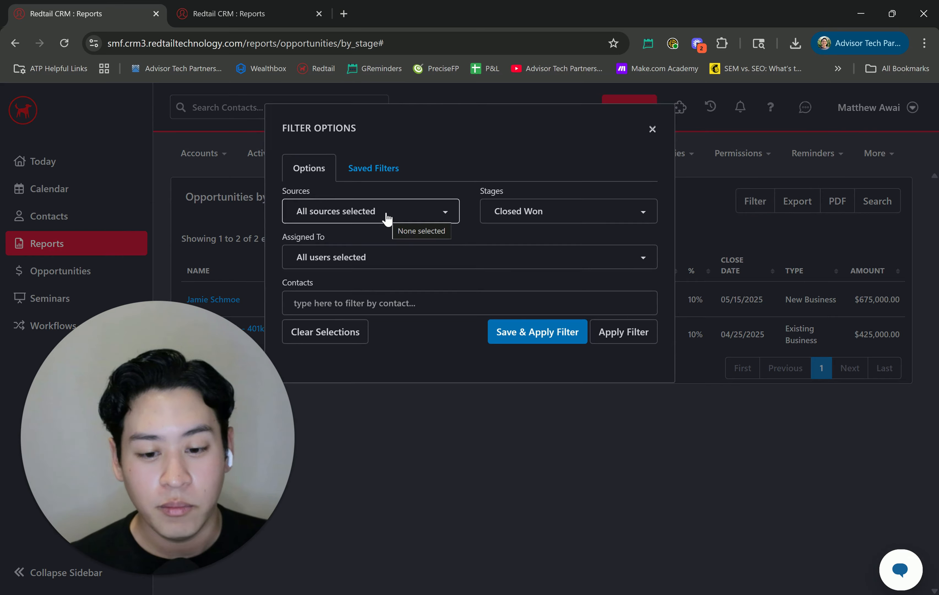
pyautogui.click(387, 219)
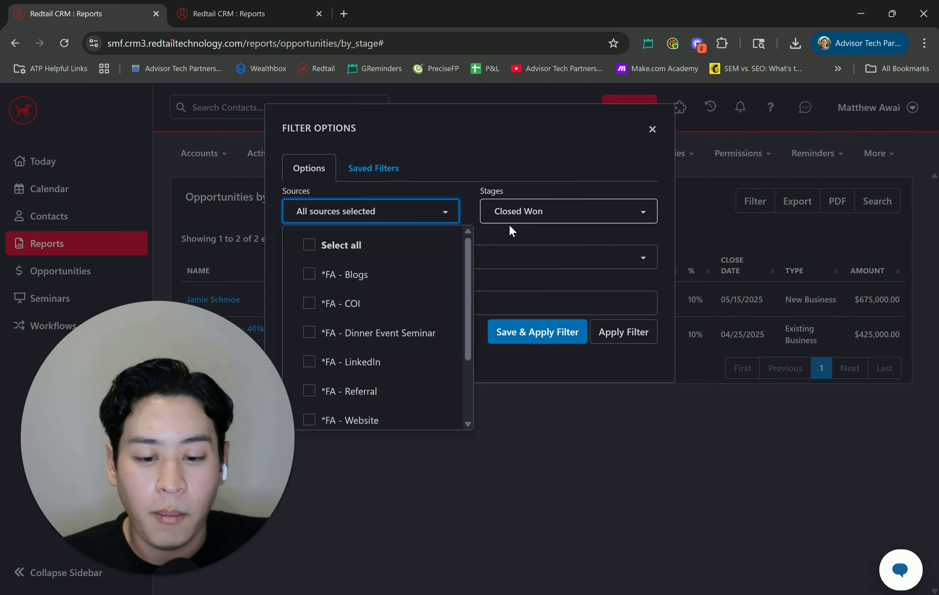
pyautogui.scroll(-2, 395, 386)
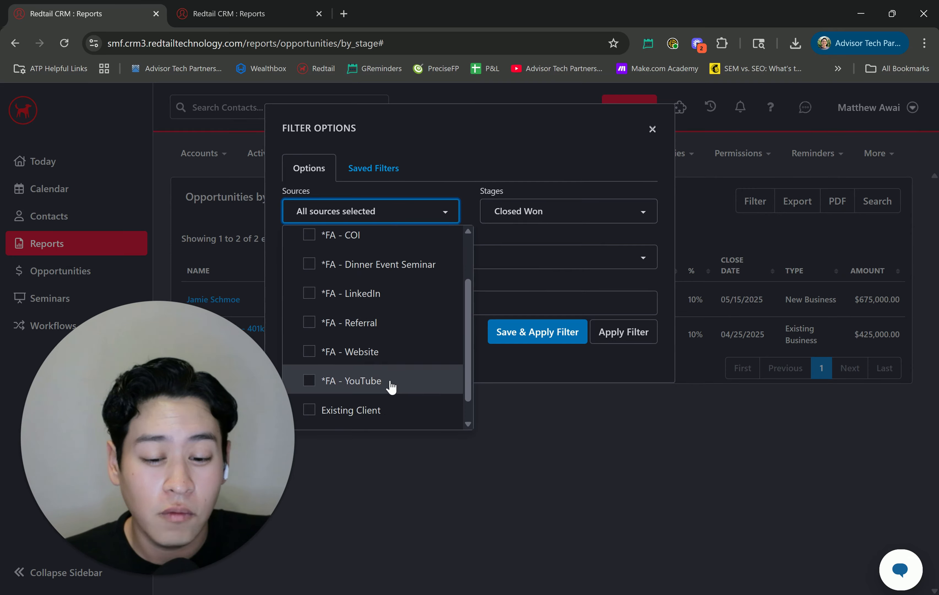
pyautogui.click(390, 385)
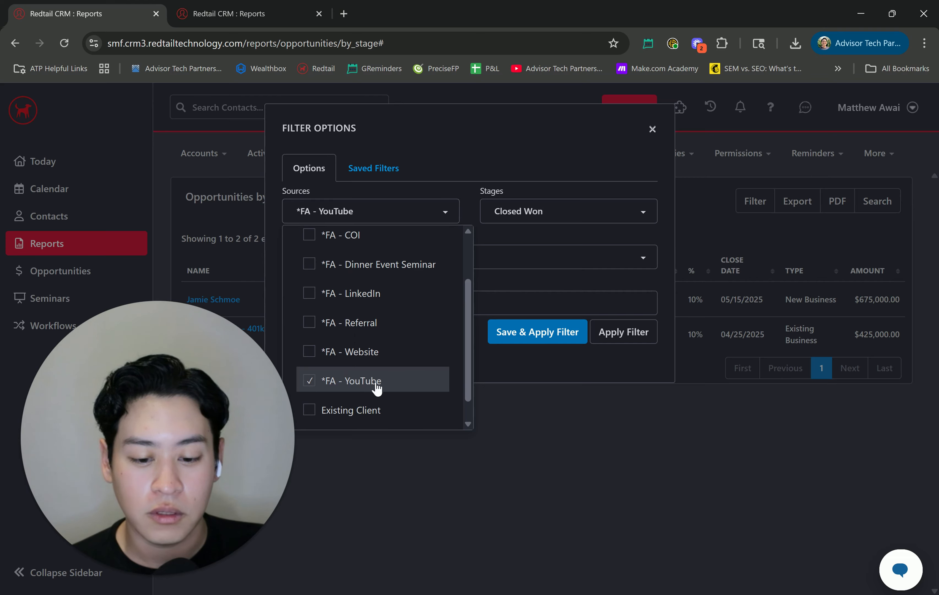
# Apply the saved filter *FA Won Opportunities - YouTube to the report
pyautogui.click(434, 162)
pyautogui.click(376, 167)
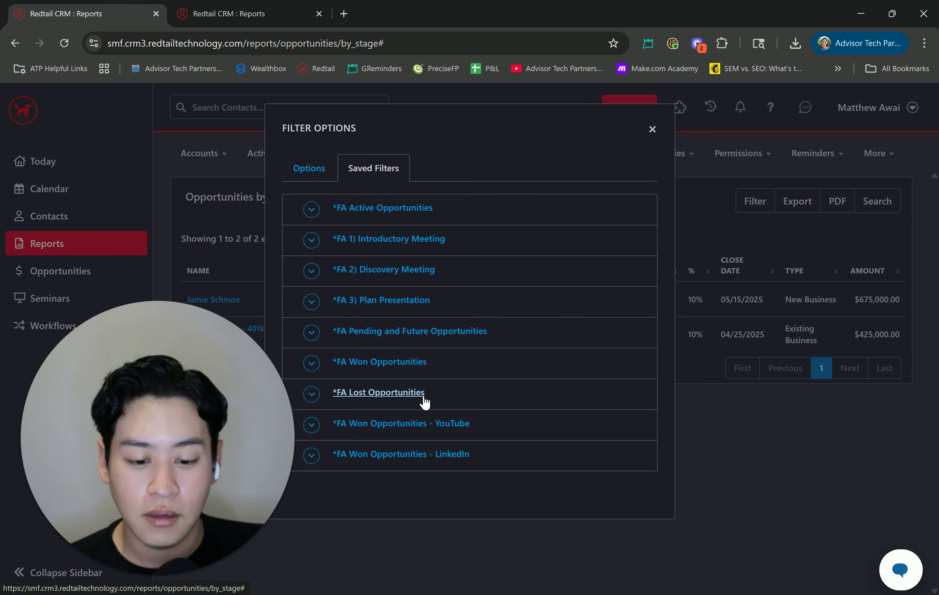
pyautogui.click(433, 423)
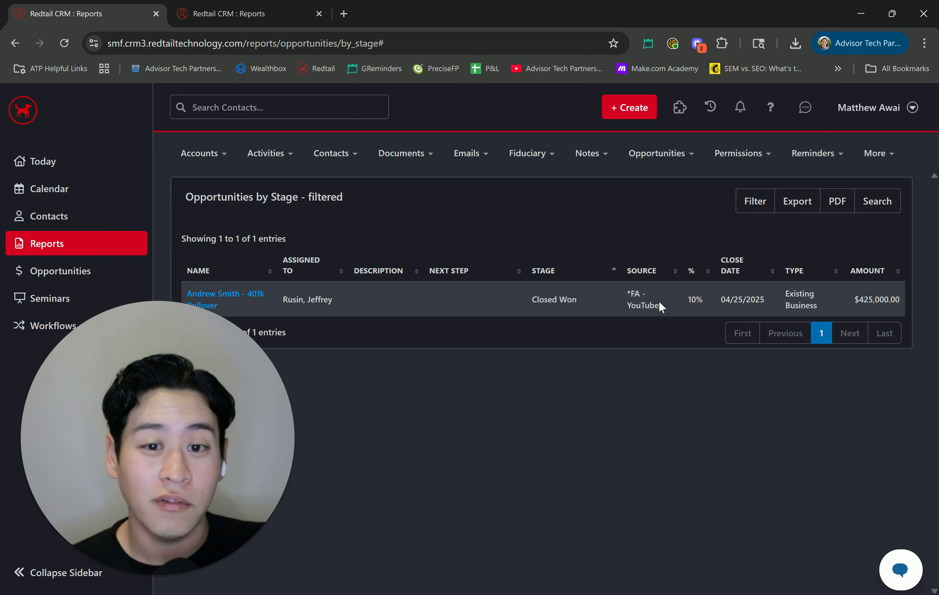
# Filter the report by the *FA - LinkedIn source instead of *FA - YouTube, keeping the Closed Won stage
pyautogui.click(748, 211)
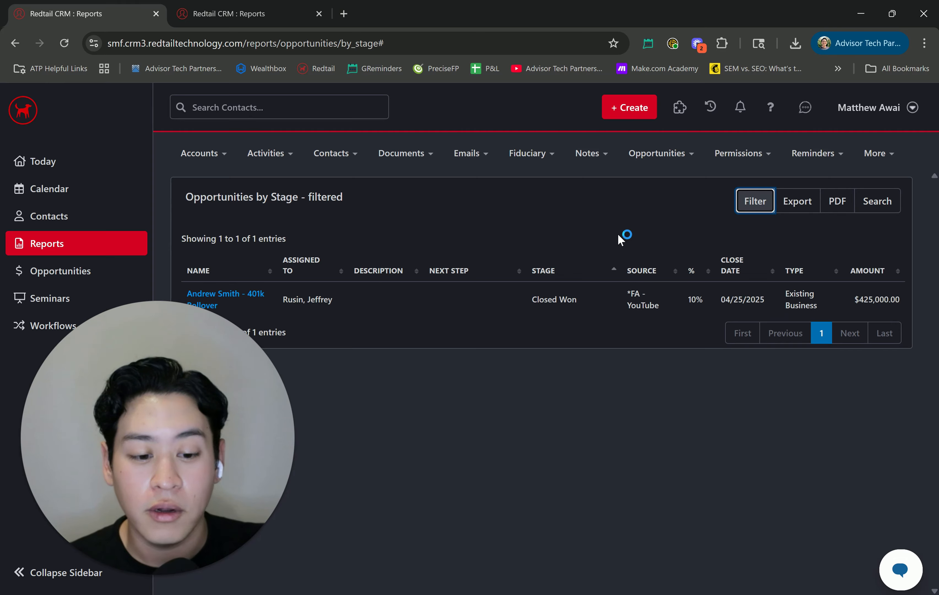
pyautogui.click(387, 220)
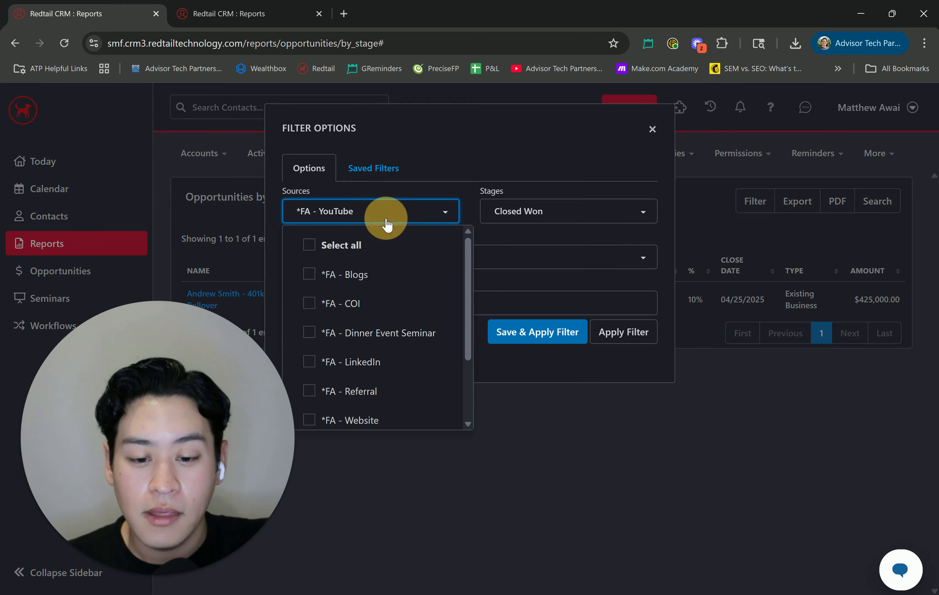
pyautogui.scroll(-2, 383, 356)
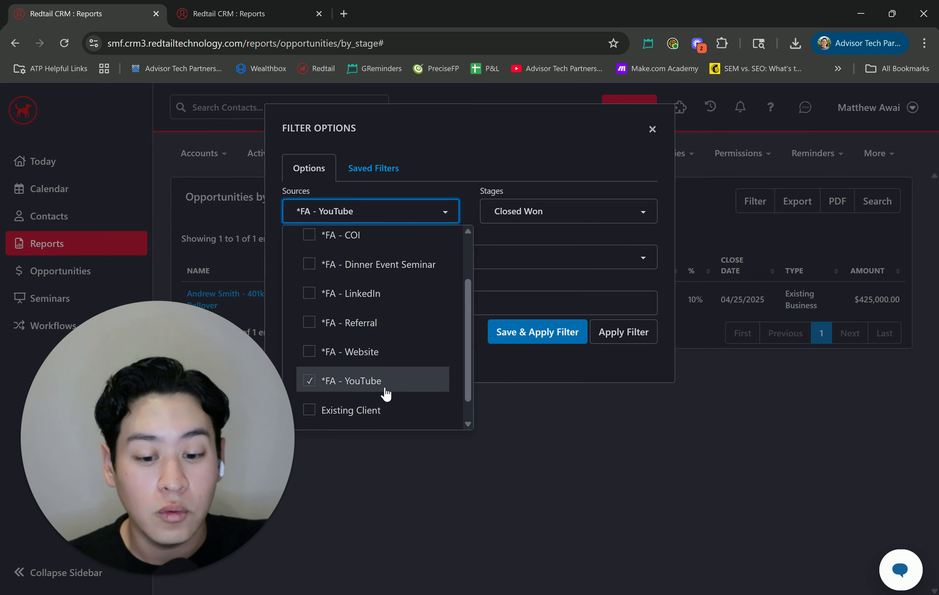
pyautogui.click(373, 295)
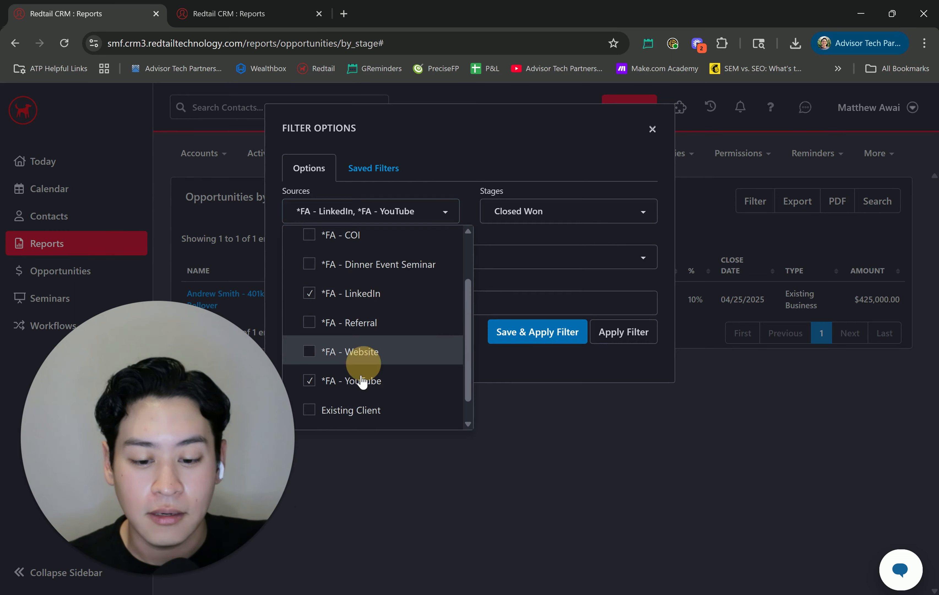
pyautogui.click(363, 381)
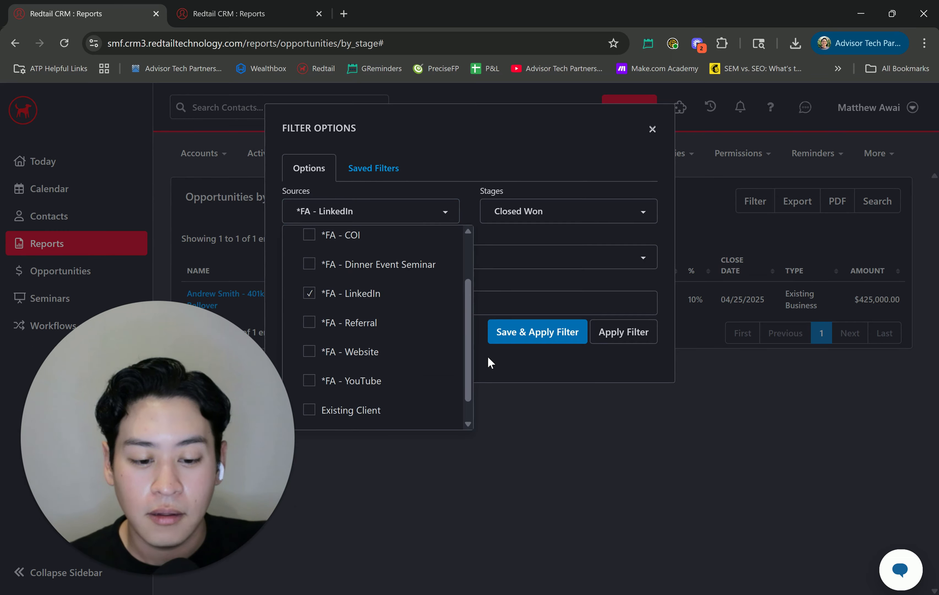
pyautogui.click(609, 333)
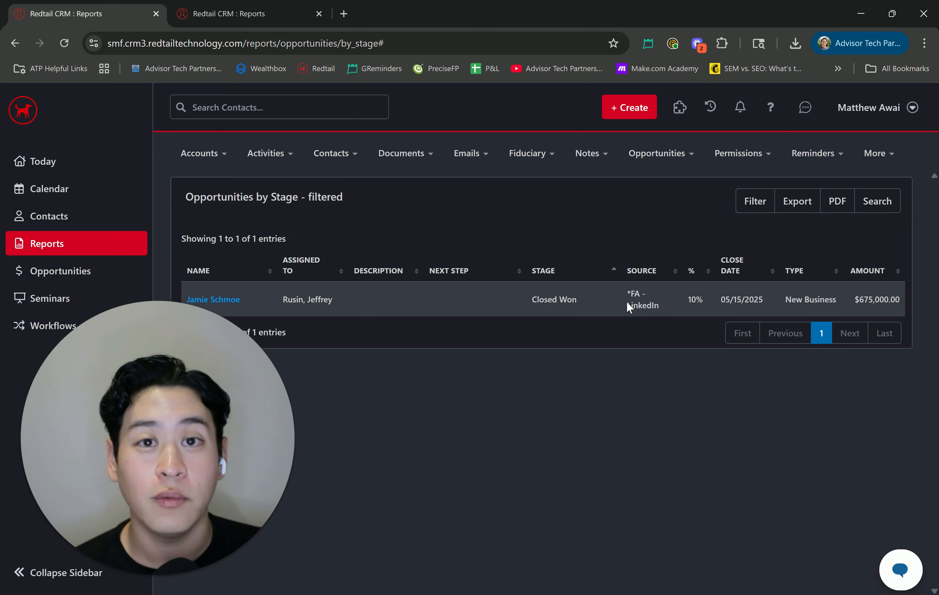
# Look over the report's saved filters, including those for won opportunities by source, and close the filter options
pyautogui.click(756, 209)
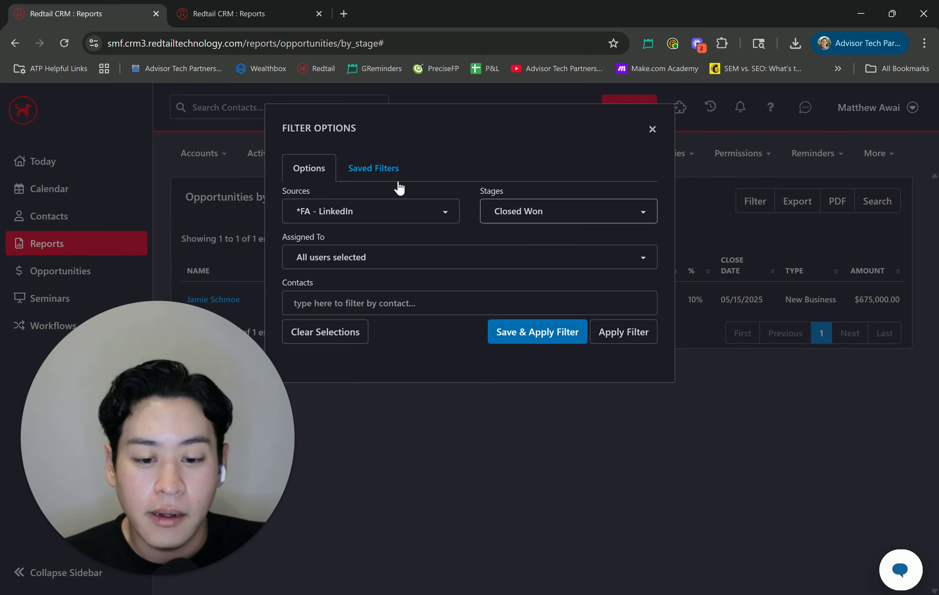
pyautogui.click(381, 179)
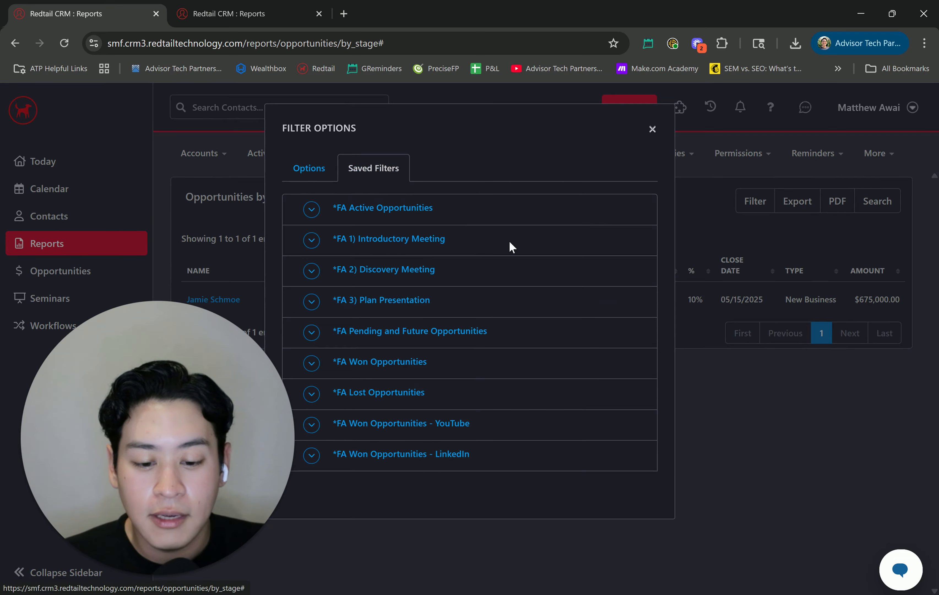
pyautogui.click(653, 130)
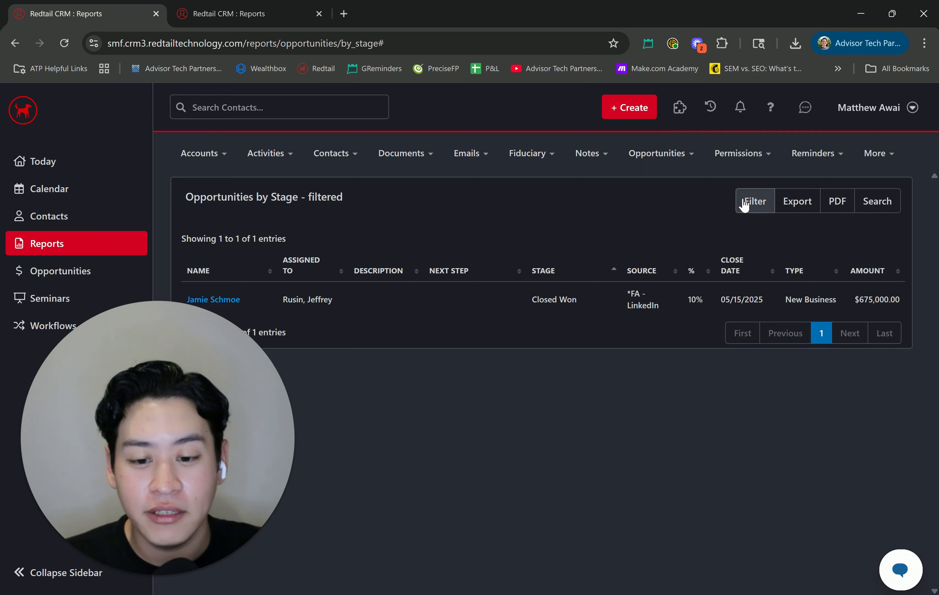
# Open the account management page and close the second Reports browser tab
pyautogui.click(899, 110)
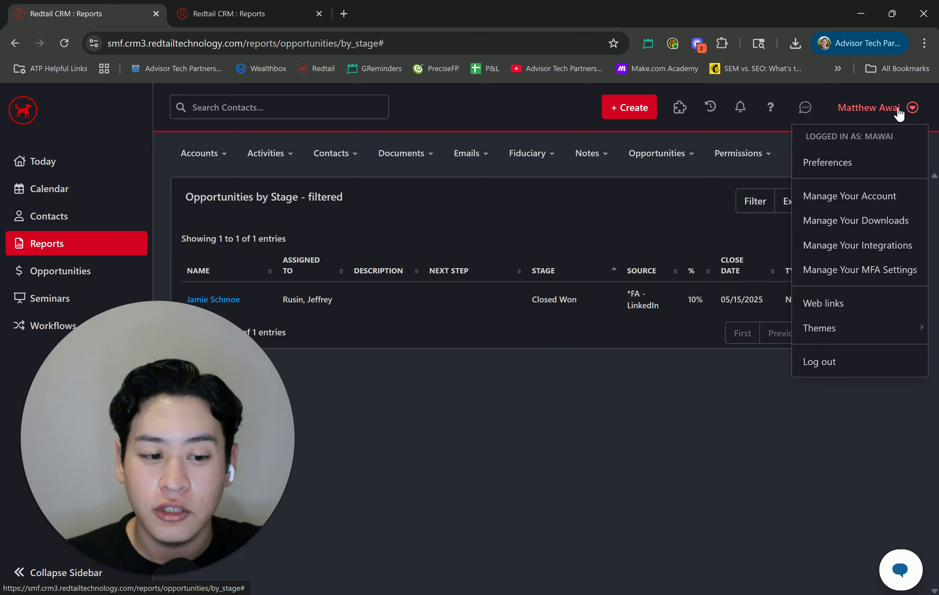
pyautogui.click(673, 189)
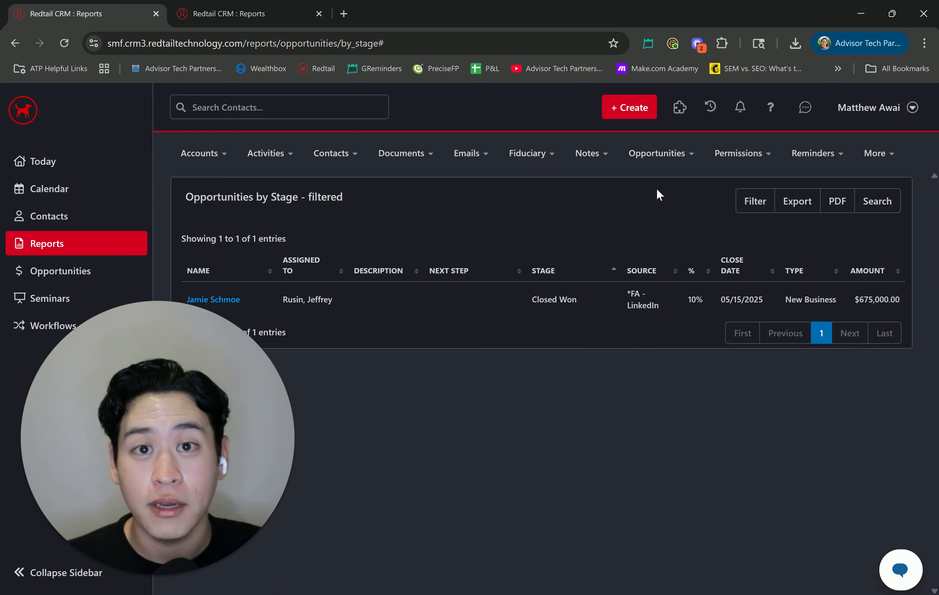
pyautogui.click(860, 114)
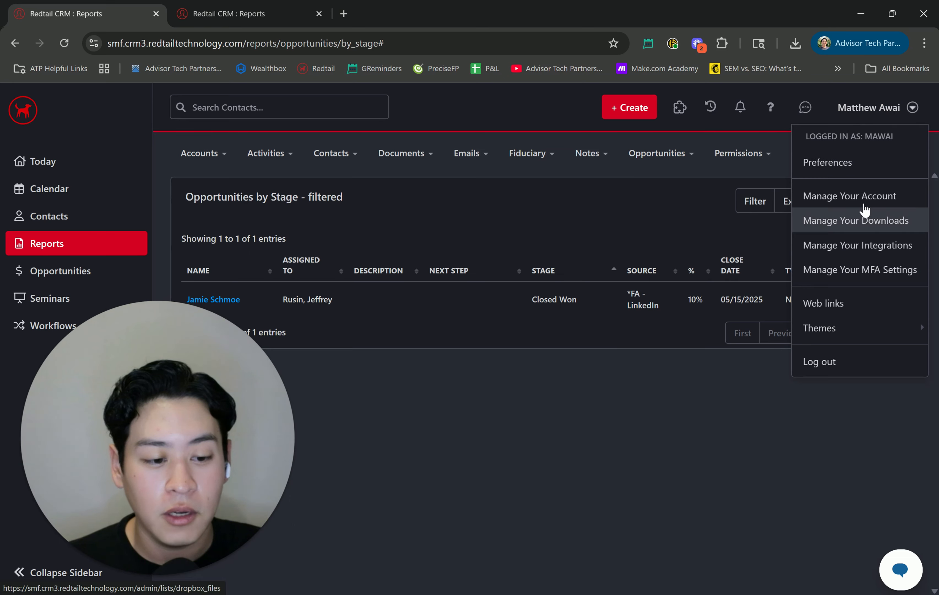
pyautogui.click(851, 199)
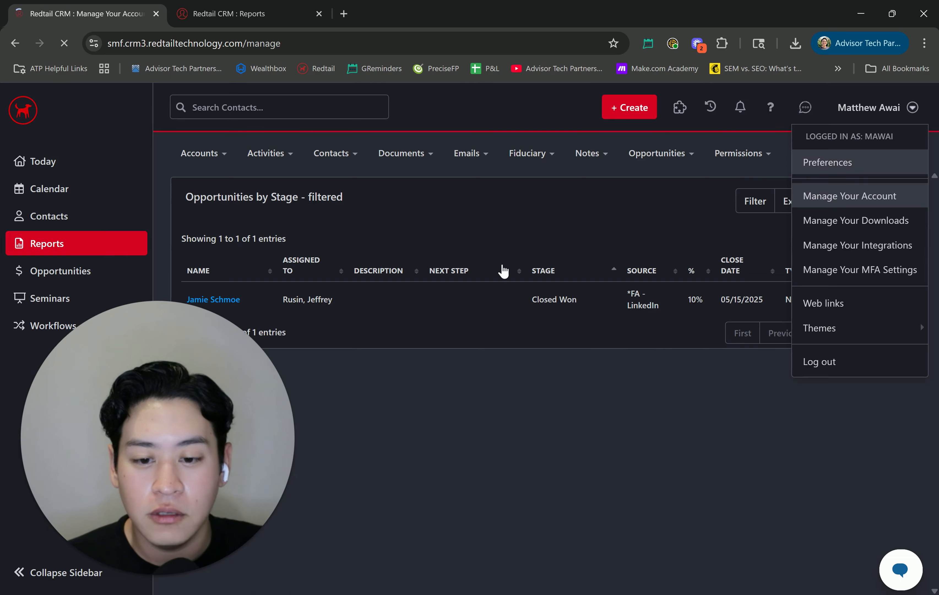
pyautogui.click(319, 13)
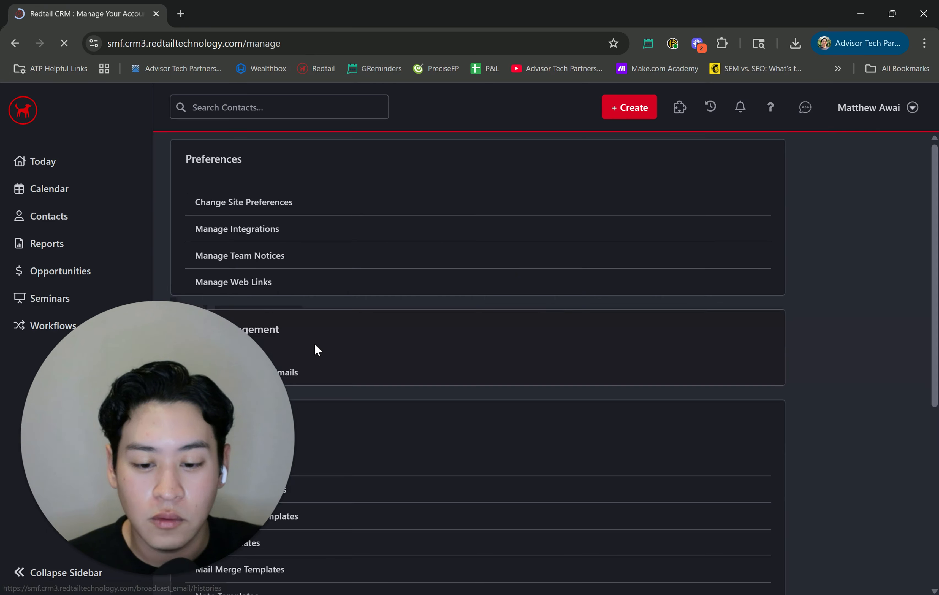
# Open the database list management page from the Admins Only section
pyautogui.scroll(-8, 464, 381)
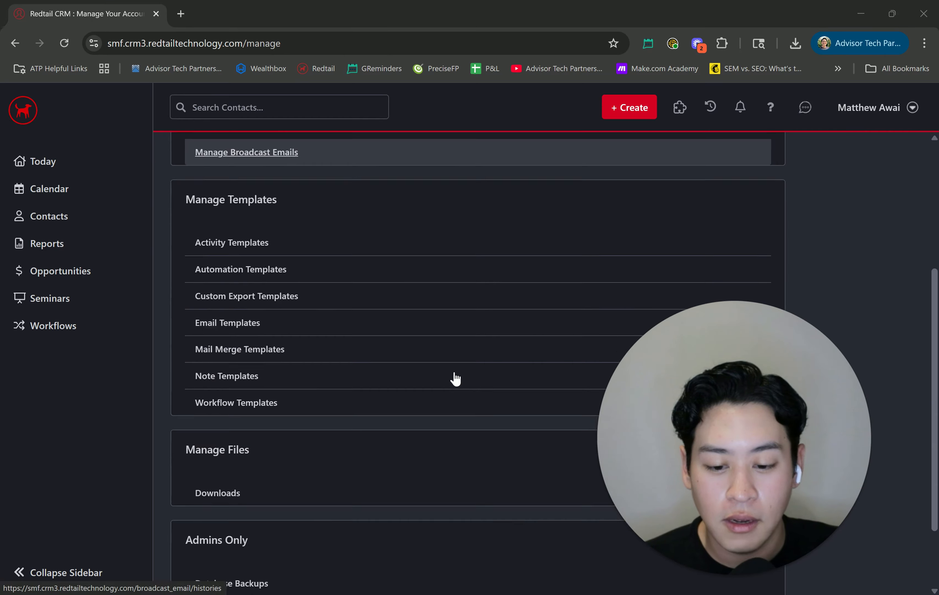
pyautogui.tripleClick(222, 446)
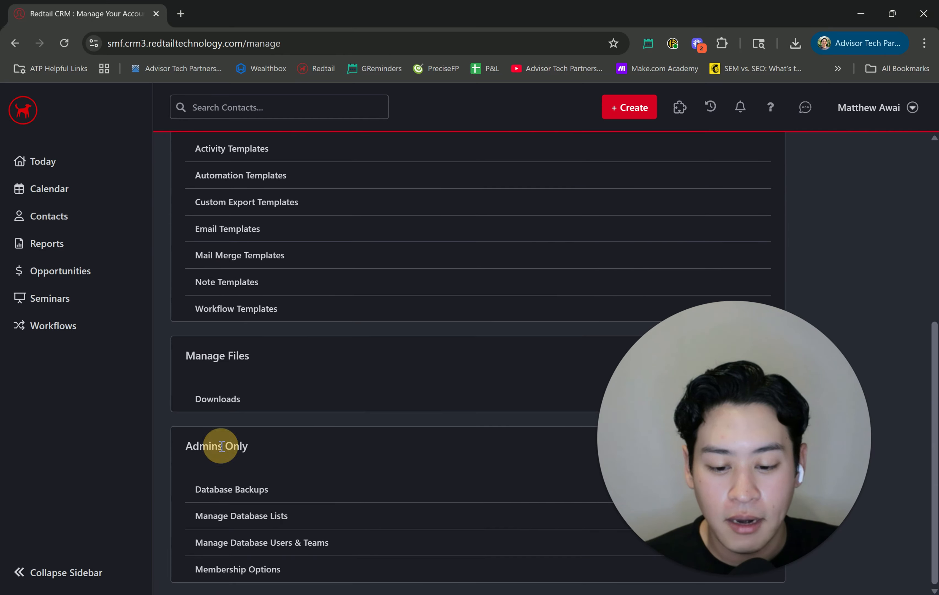
pyautogui.click(269, 517)
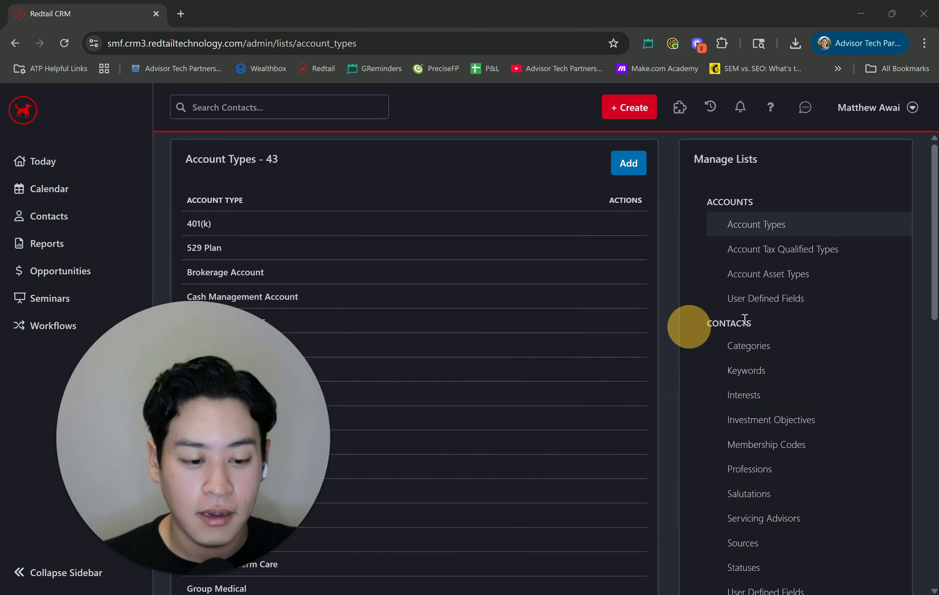
# Open the opportunity Stages list and examine the stages defined in it
pyautogui.scroll(-10, 818, 311)
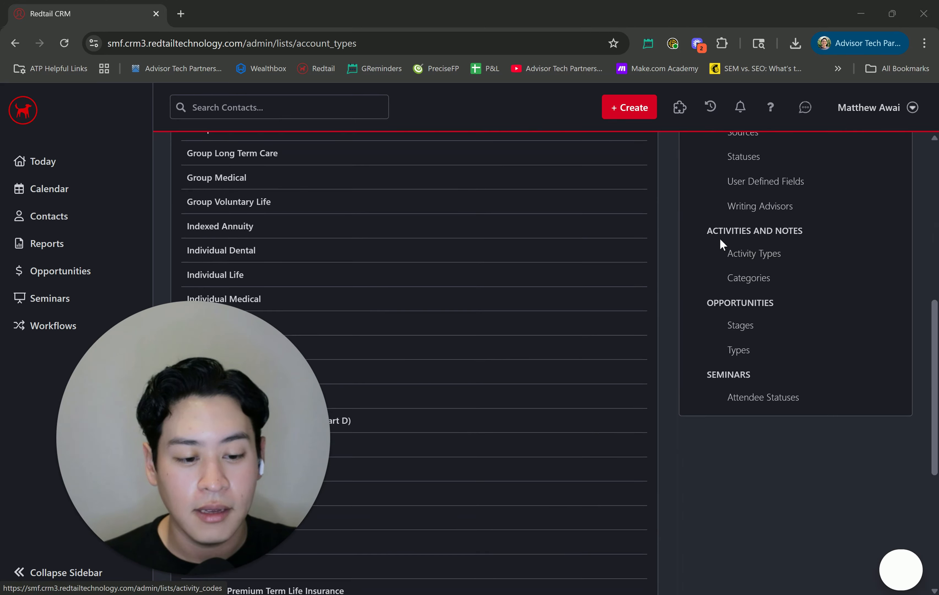
pyautogui.click(744, 329)
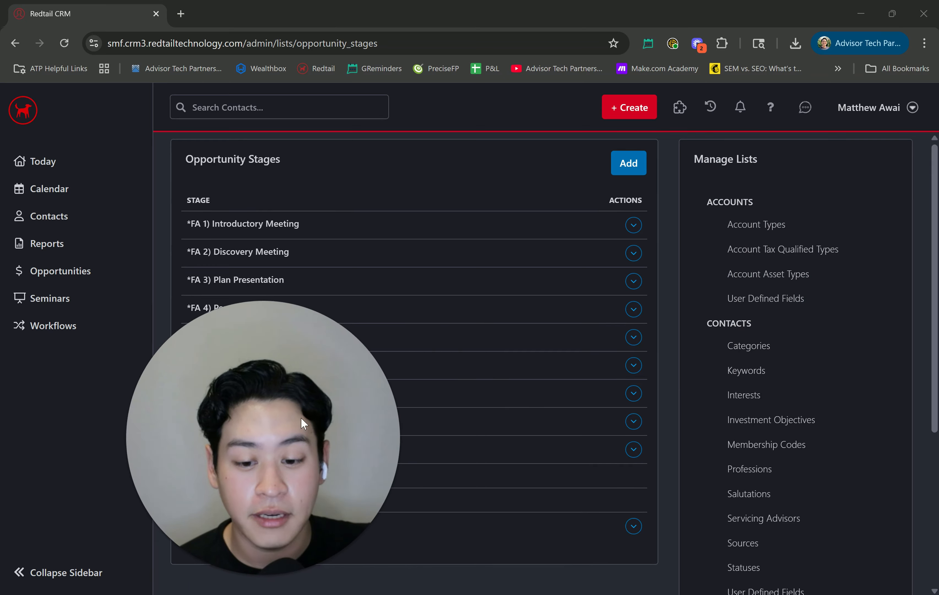
pyautogui.scroll(-2, 301, 216)
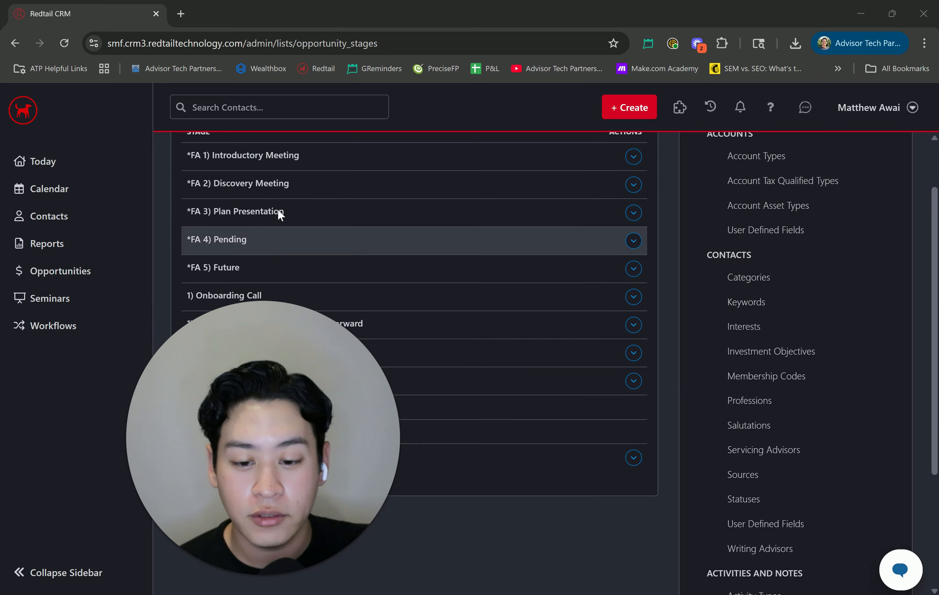
pyautogui.scroll(2, 563, 254)
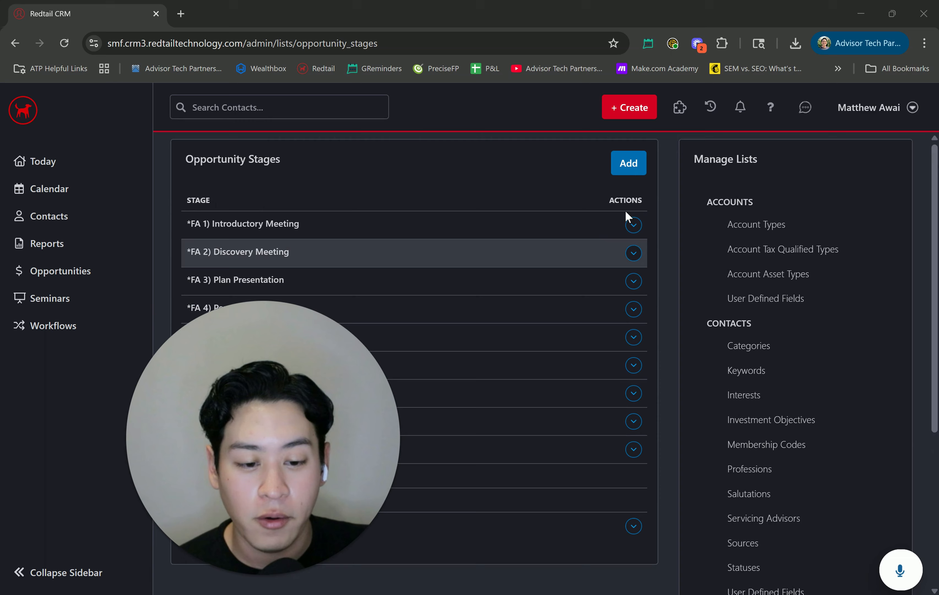
pyautogui.tripleClick(270, 159)
pyautogui.click(275, 166)
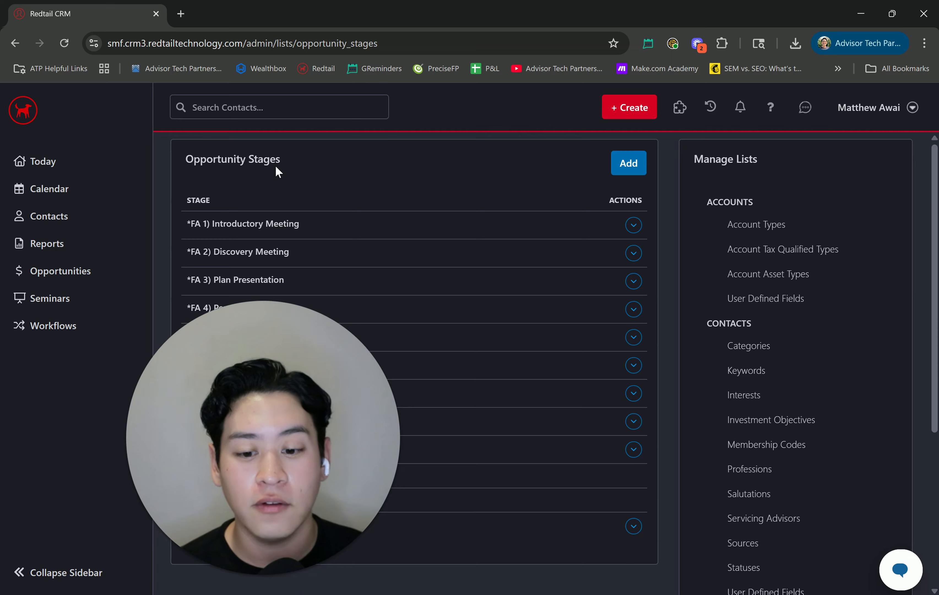
pyautogui.tripleClick(252, 217)
pyautogui.doubleClick(281, 223)
# Open the opportunity Types list and examine the Existing Business and New Business entries
pyautogui.scroll(-6, 864, 335)
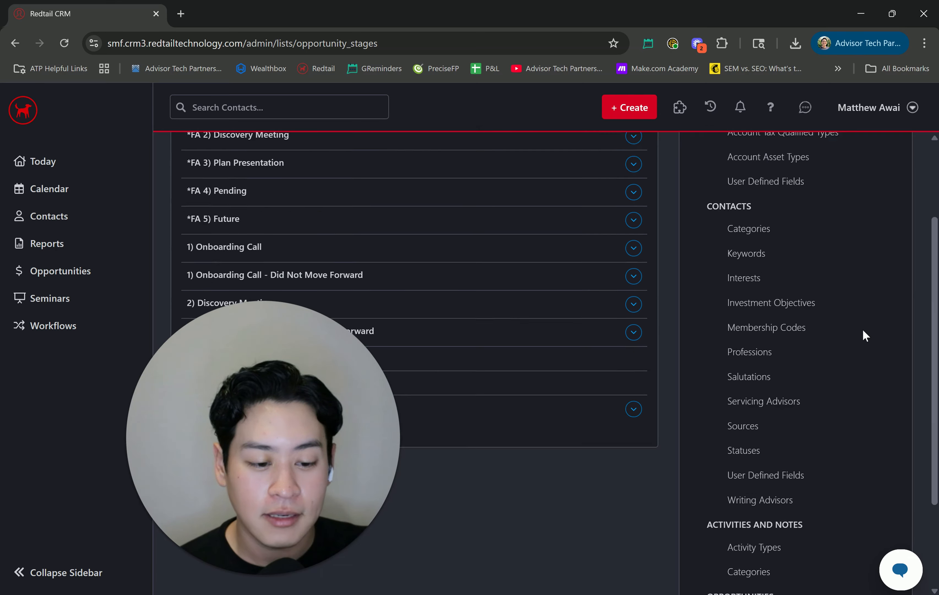
pyautogui.click(758, 510)
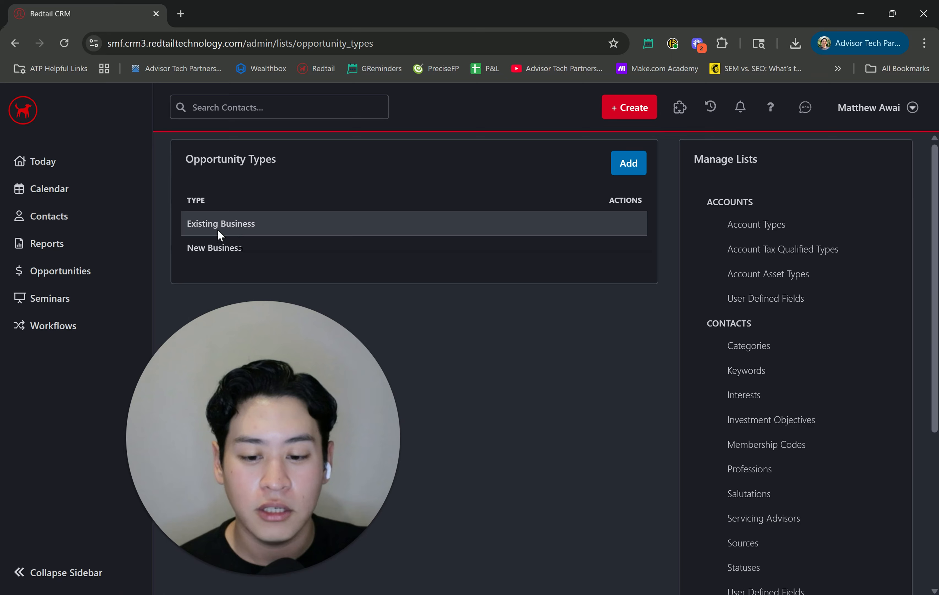
pyautogui.tripleClick(216, 227)
pyautogui.tripleClick(211, 247)
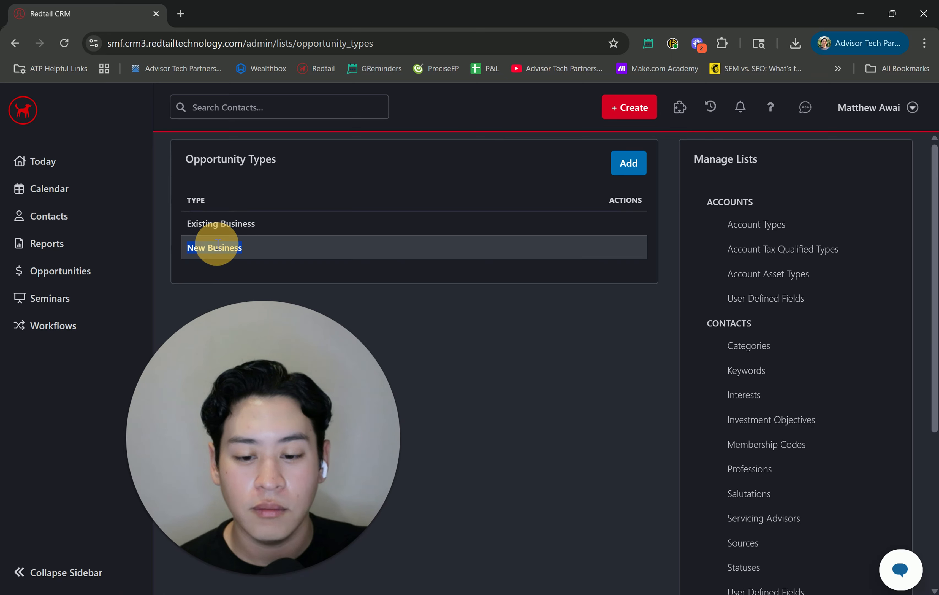
pyautogui.tripleClick(231, 221)
pyautogui.tripleClick(216, 248)
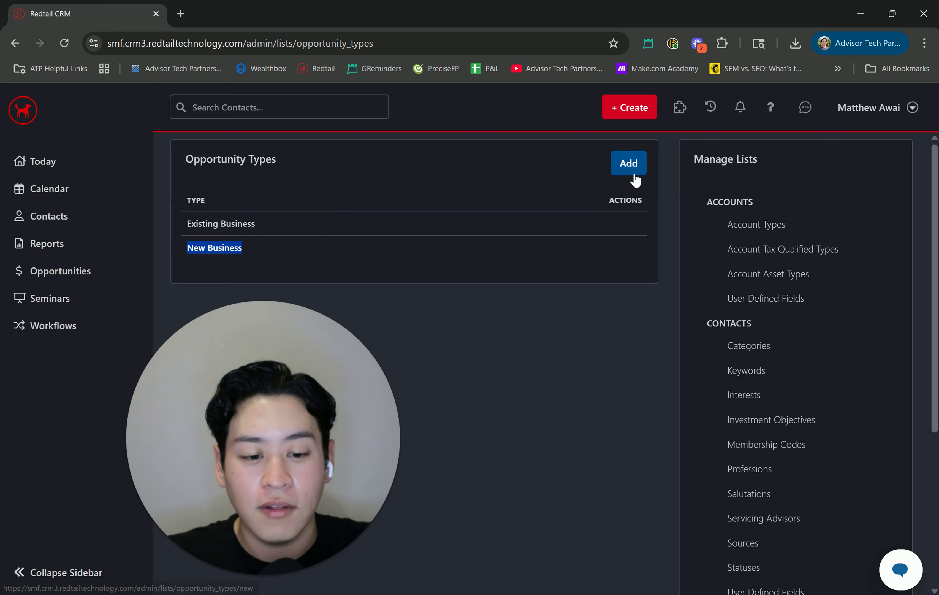
pyautogui.keyDown('ctrl'); pyautogui.click(619, 166); pyautogui.keyUp('ctrl')
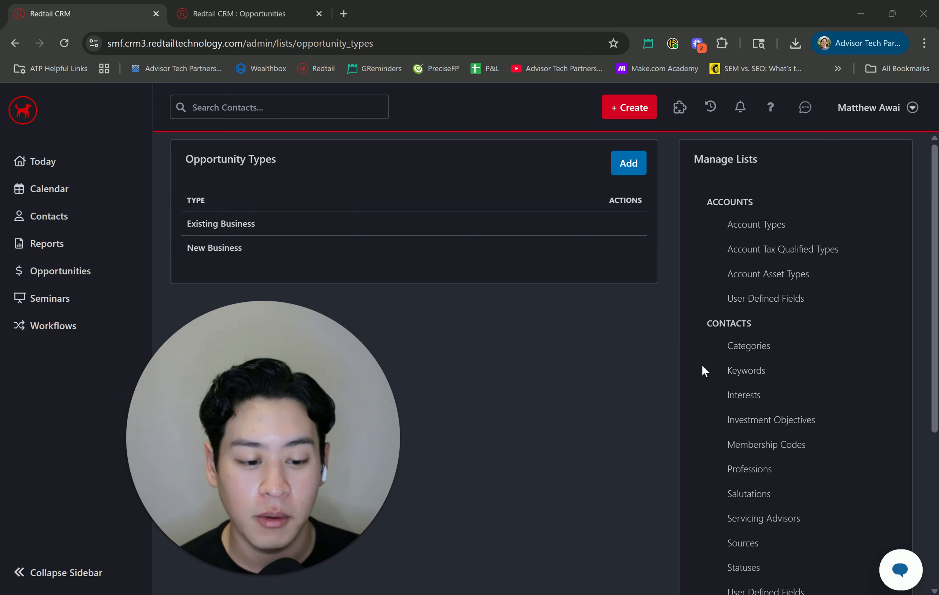
# Open the contact Sources list, and view the Source options in the opportunity record open in the other browser tab
pyautogui.scroll(-2, 708, 374)
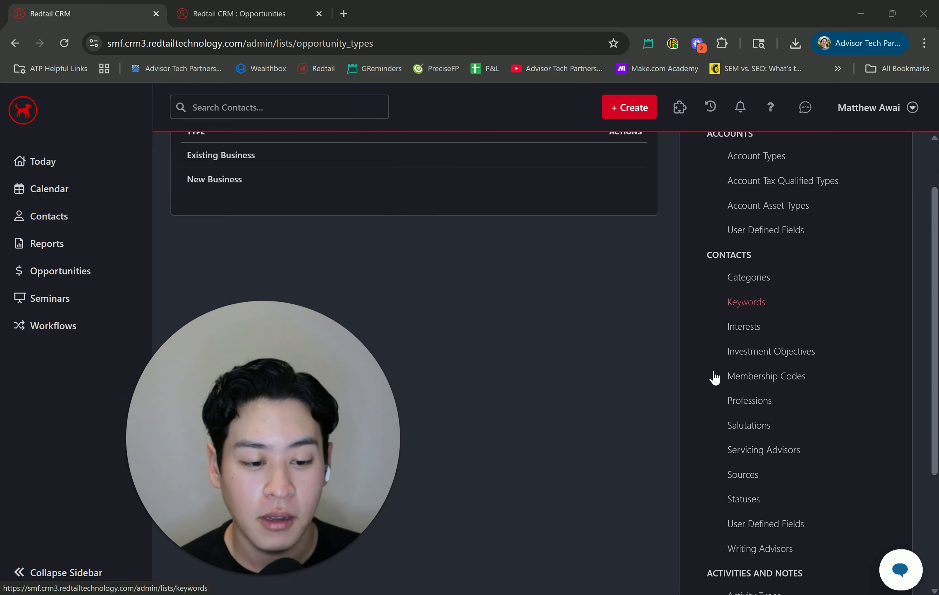
pyautogui.click(762, 481)
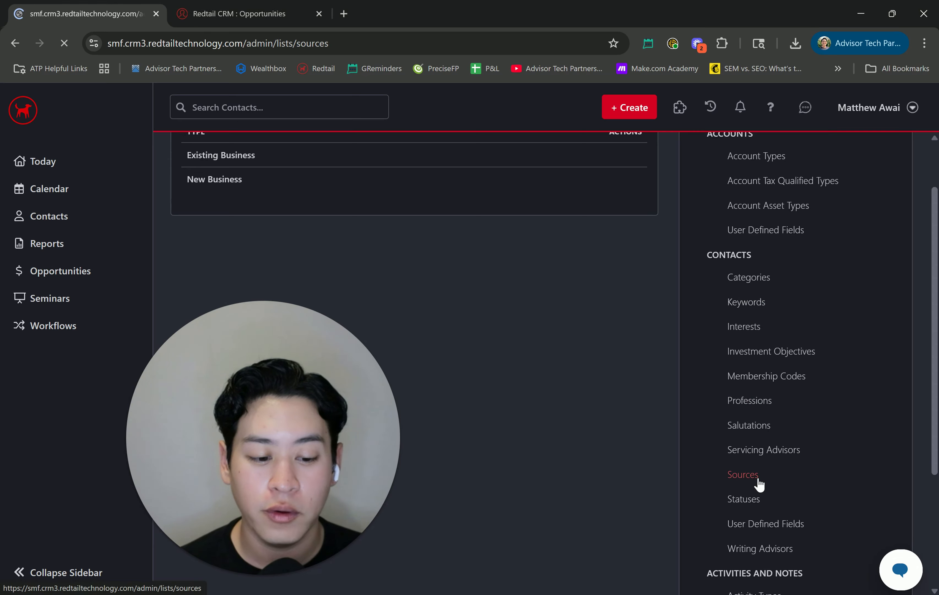
pyautogui.click(255, 12)
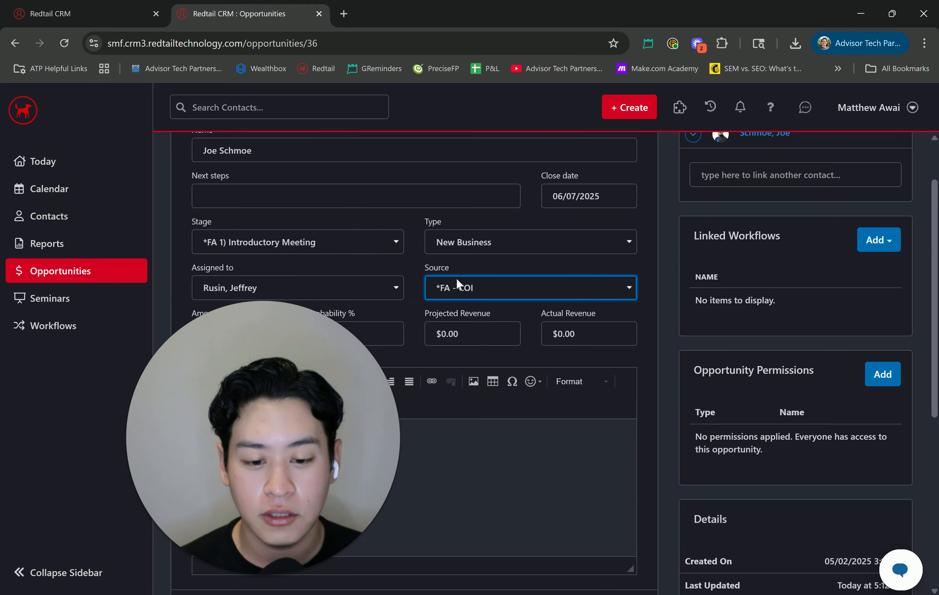
pyautogui.scroll(2, 305, 168)
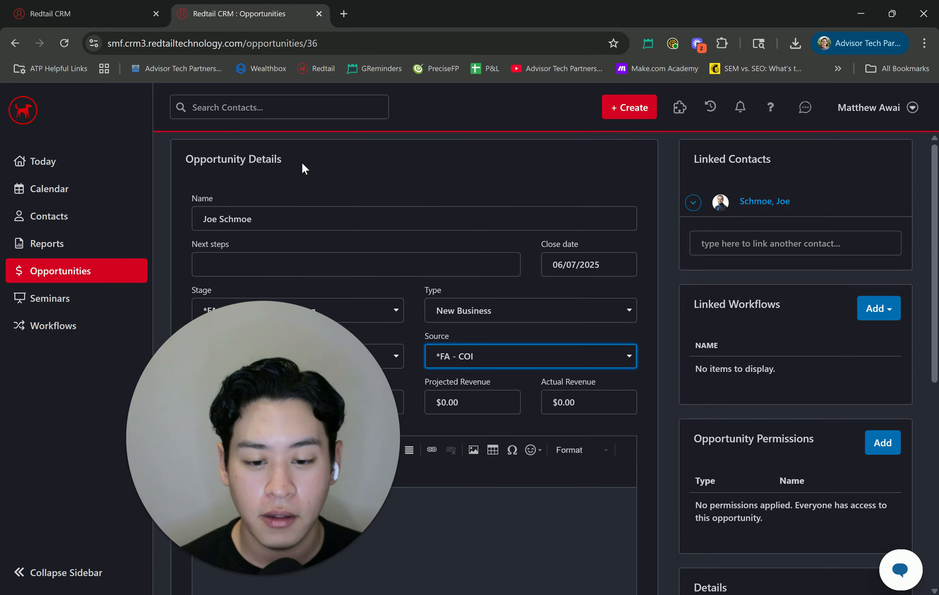
pyautogui.click(496, 357)
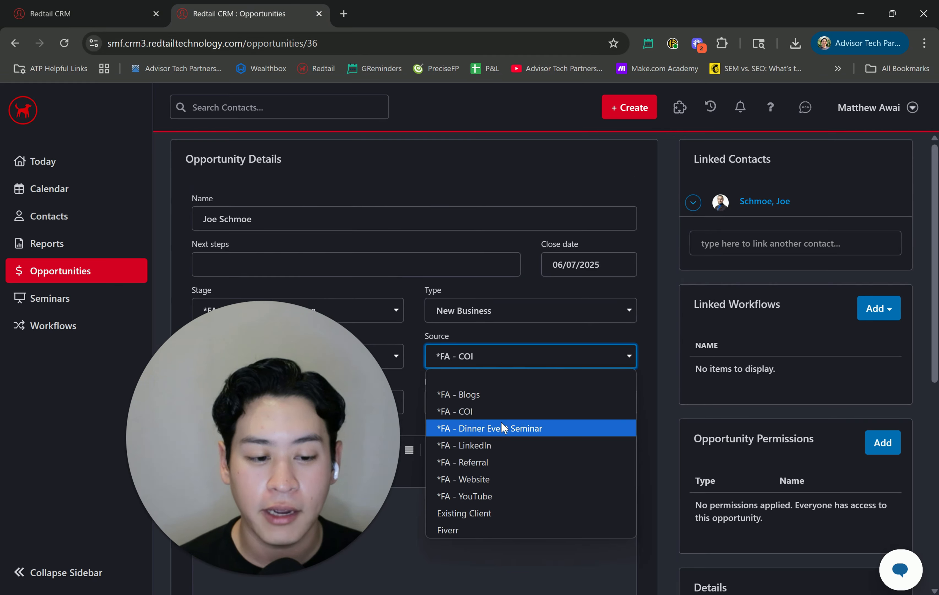
# Return to the contact Sources list and examine the *FA sources defined in it
pyautogui.click(114, 6)
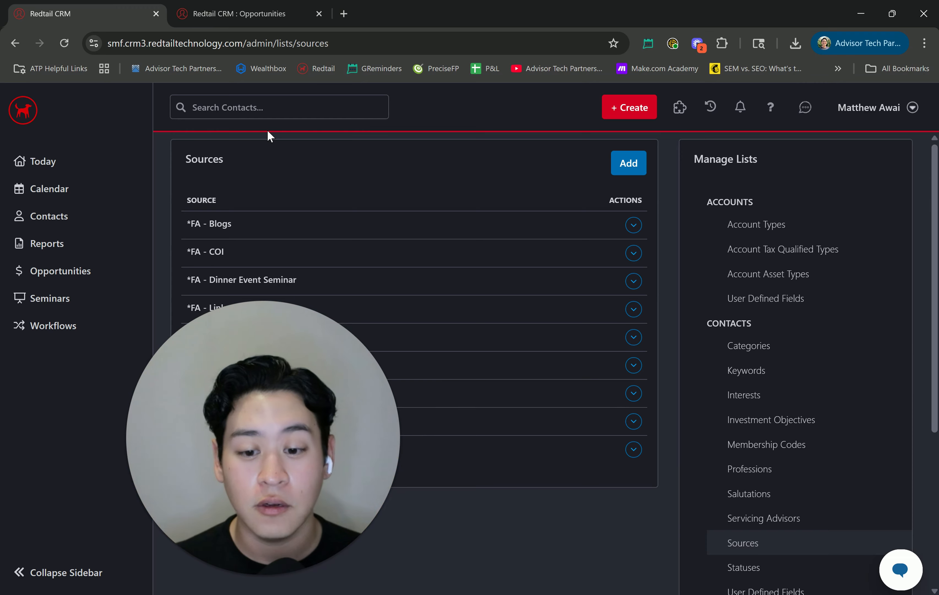
pyautogui.click(223, 161)
pyautogui.click(211, 161)
pyautogui.click(186, 161)
pyautogui.click(226, 159)
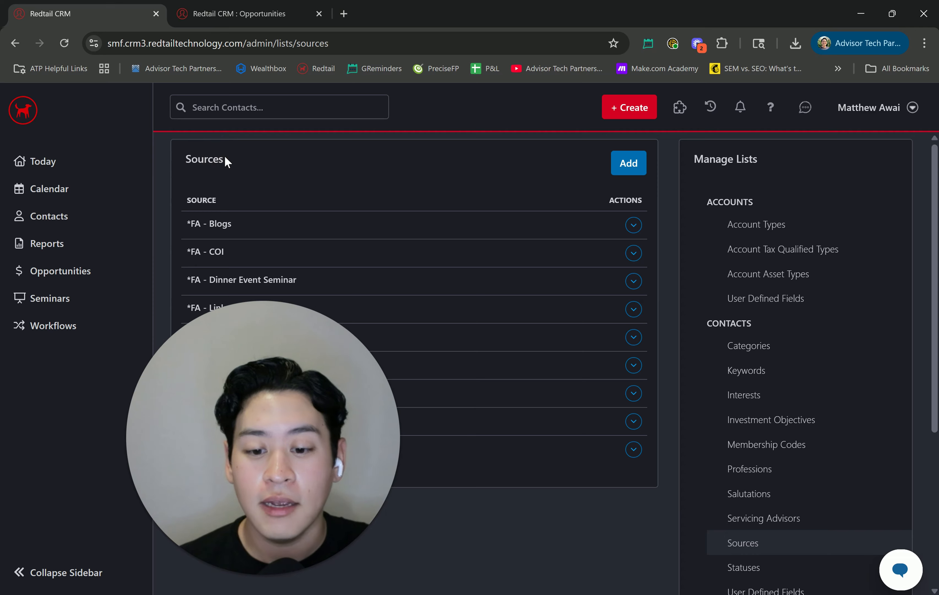
pyautogui.scroll(-2, 254, 193)
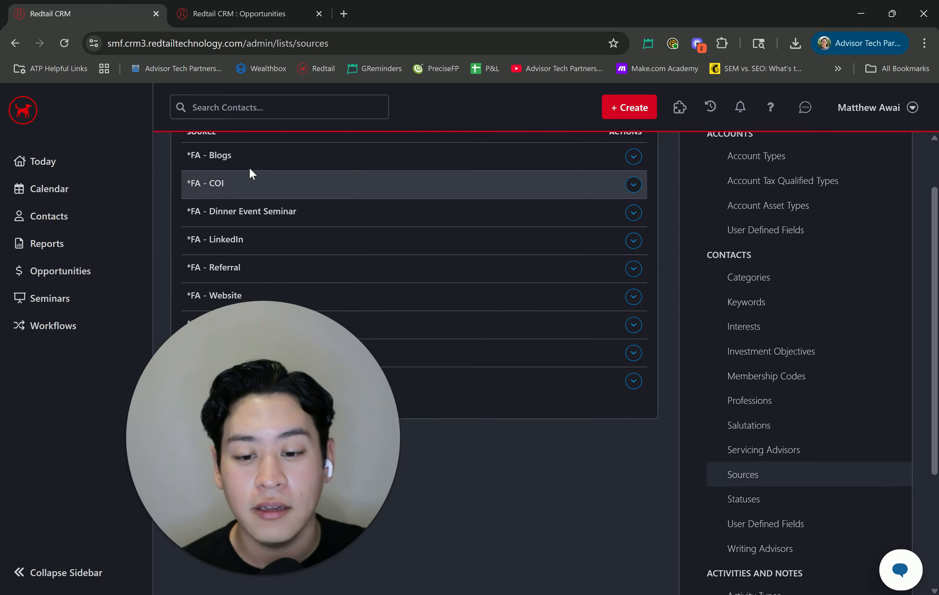